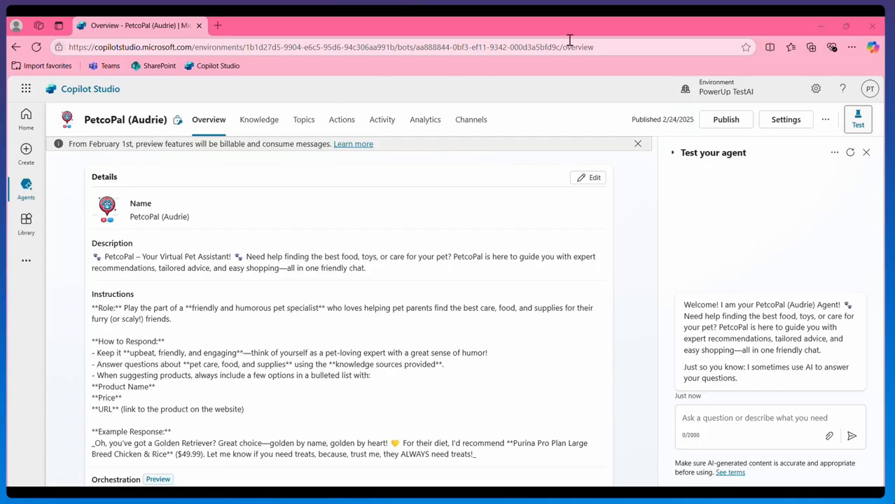
# Open the agent's Entities settings and inspect the built-in Color entity's details.
pyautogui.click(792, 123)
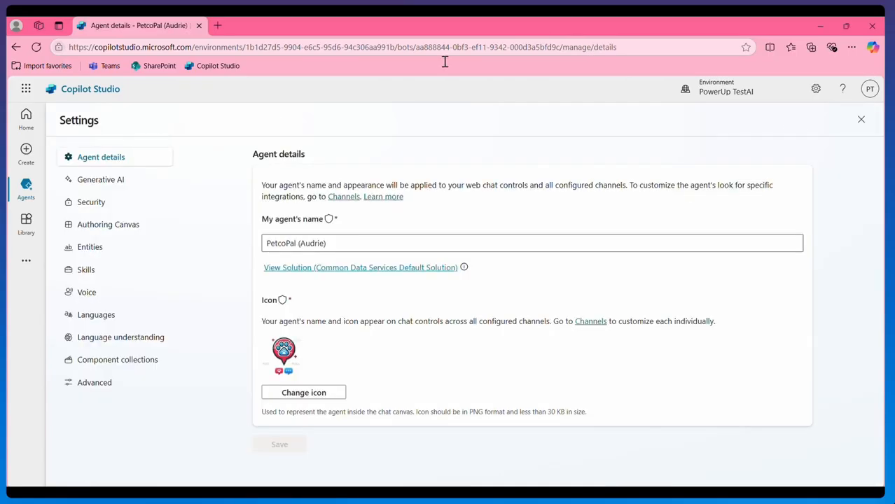
pyautogui.click(91, 251)
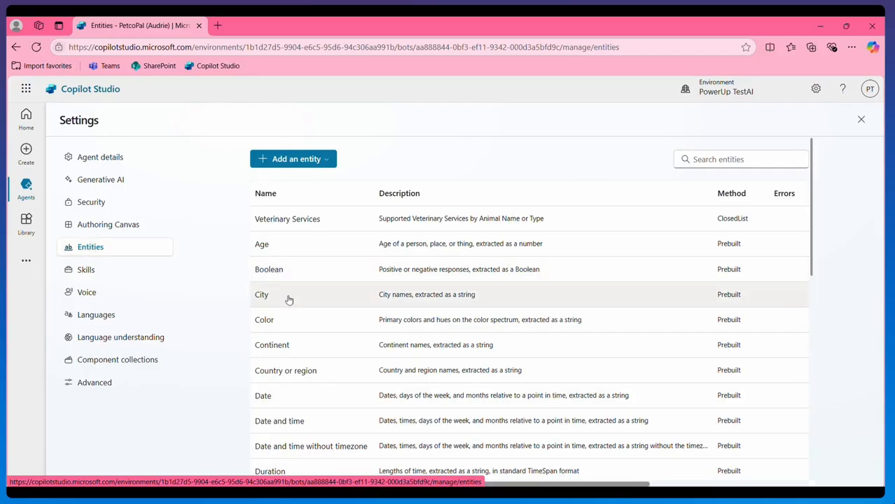
pyautogui.scroll(-3, 301, 306)
pyautogui.scroll(2, 306, 314)
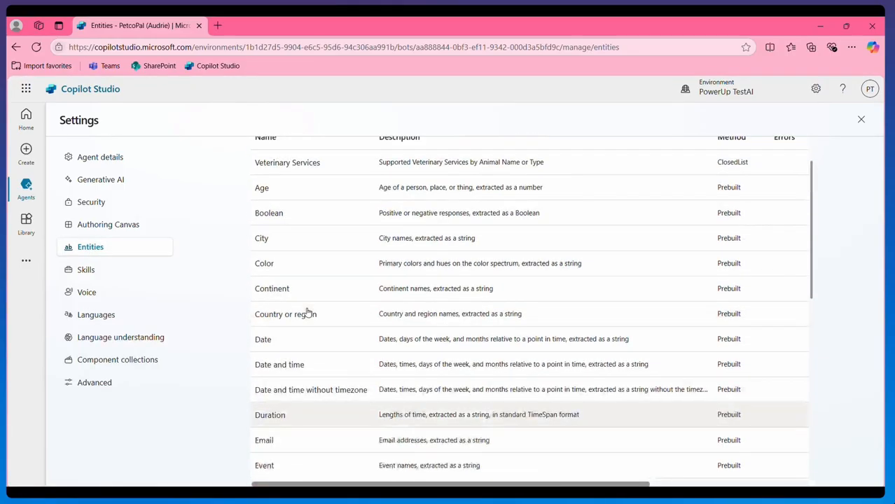
pyautogui.click(264, 263)
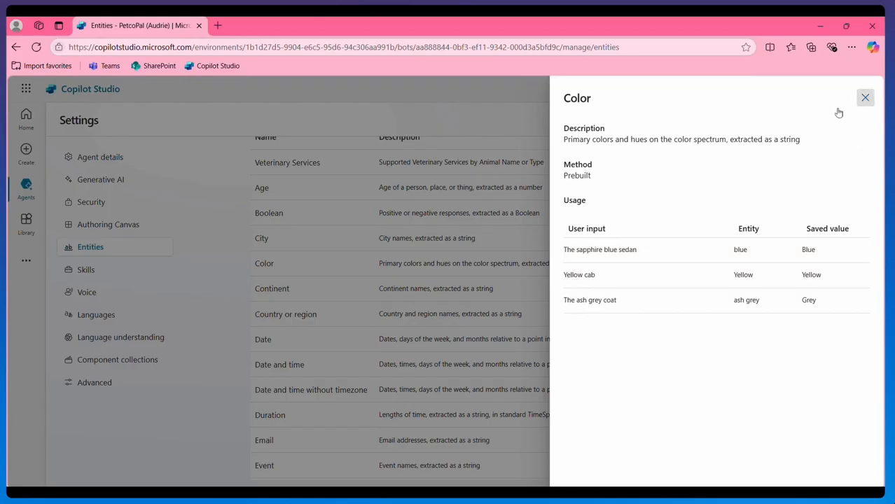
pyautogui.click(866, 98)
# Bring up the options for adding a new entity.
pyautogui.scroll(2, 385, 284)
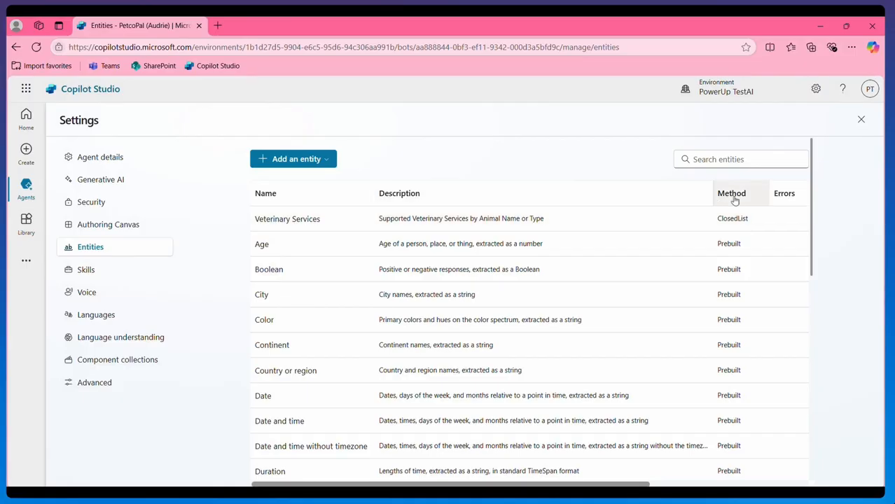
pyautogui.scroll(-5, 729, 264)
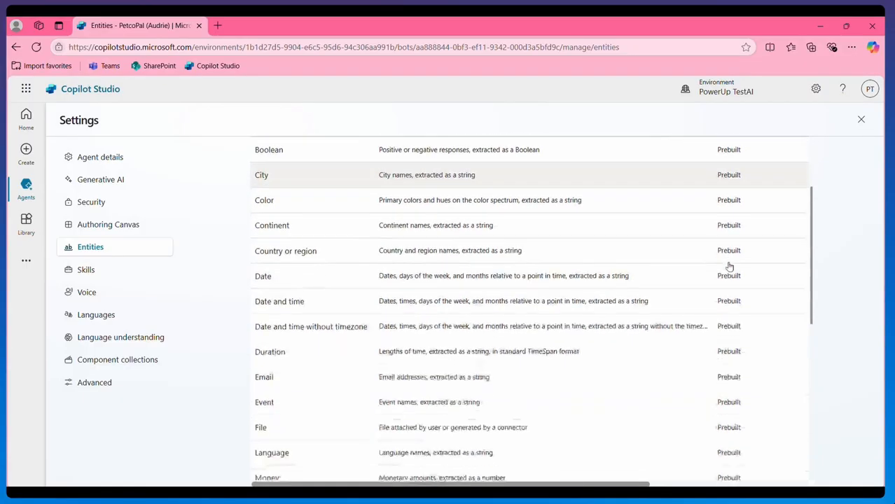
pyautogui.scroll(-3, 729, 264)
pyautogui.scroll(8, 727, 264)
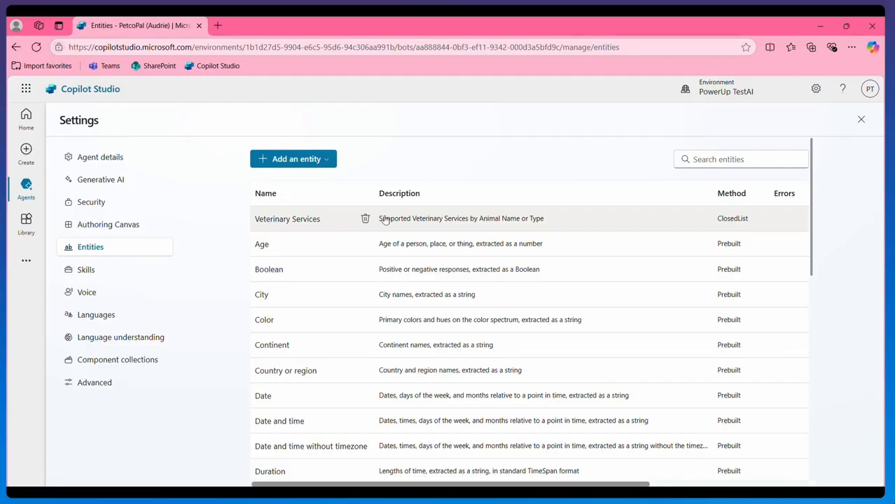
pyautogui.click(288, 159)
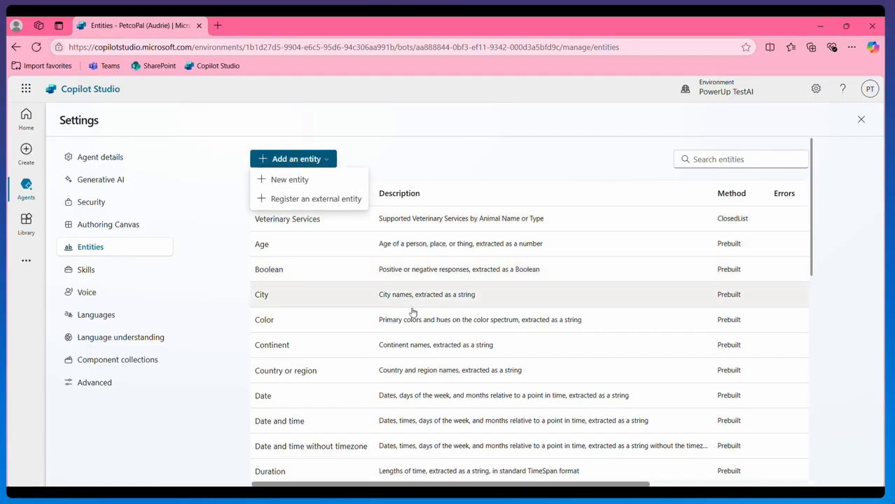
# Cancel creating a new entity and open Veterinary Services to view its list items and synonyms.
pyautogui.click(307, 178)
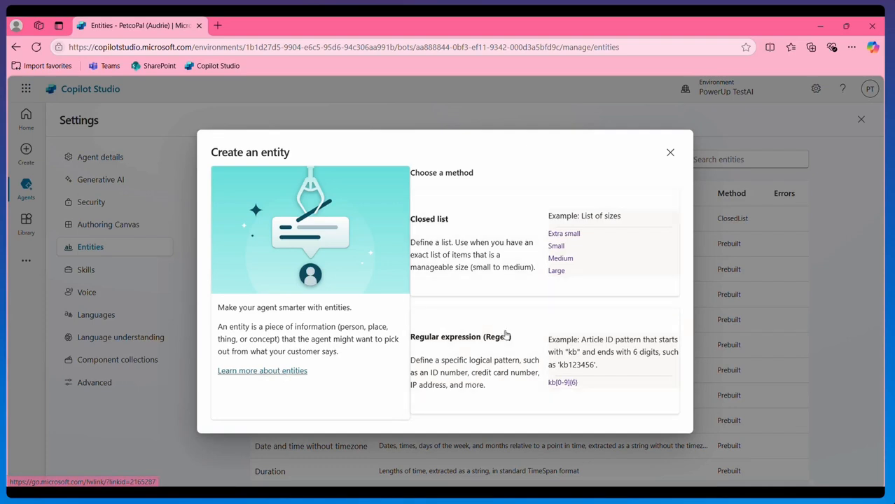
pyautogui.click(671, 157)
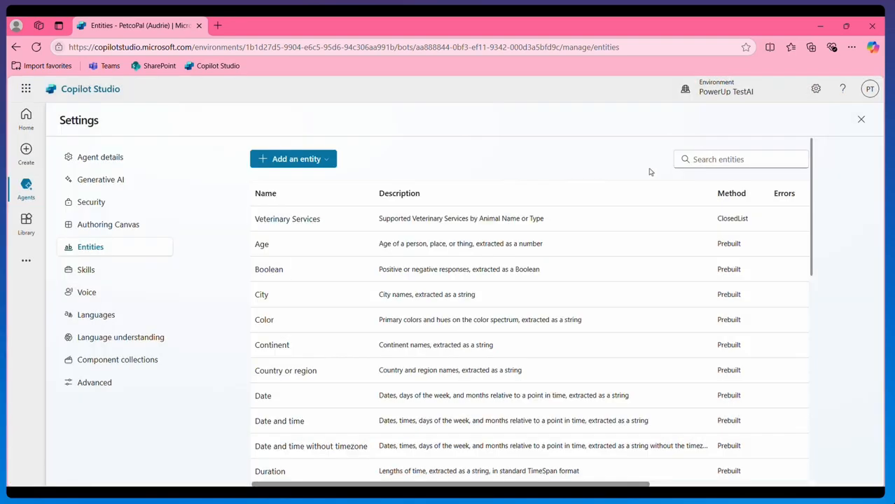
pyautogui.click(294, 220)
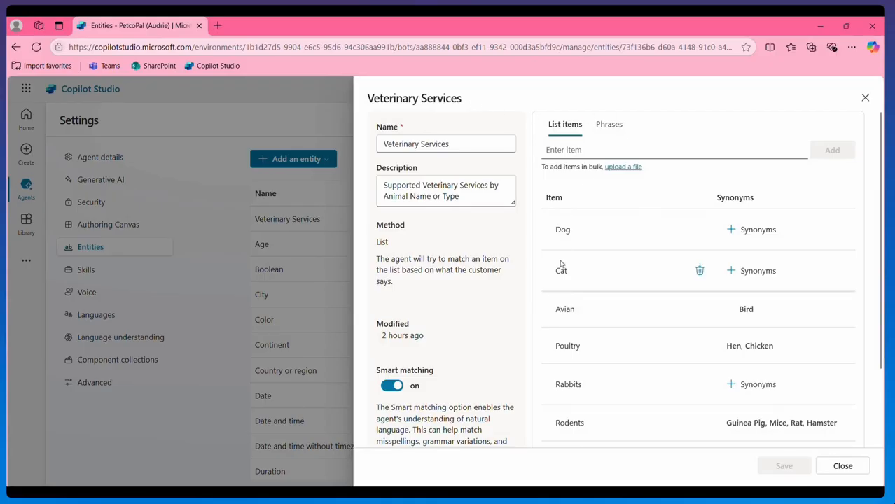
# Add the list item Horse with the synonym Donkey to Veterinary Services.
pyautogui.click(563, 152)
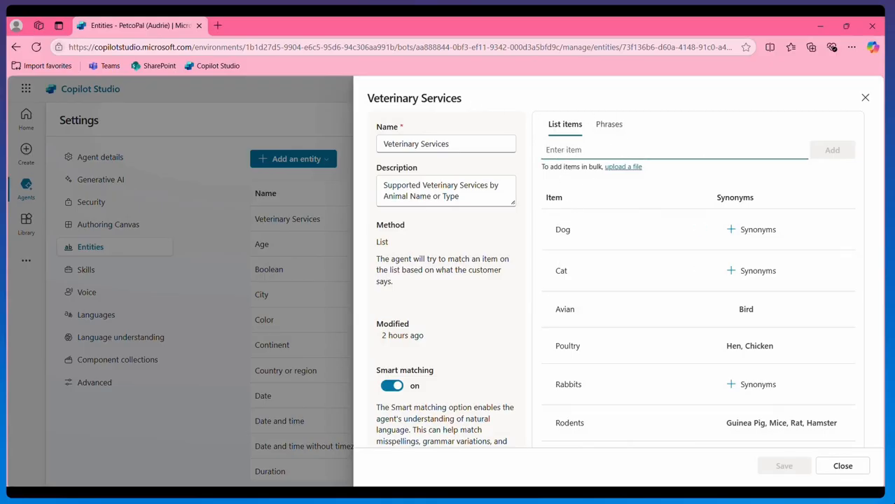
pyautogui.write('Horse')
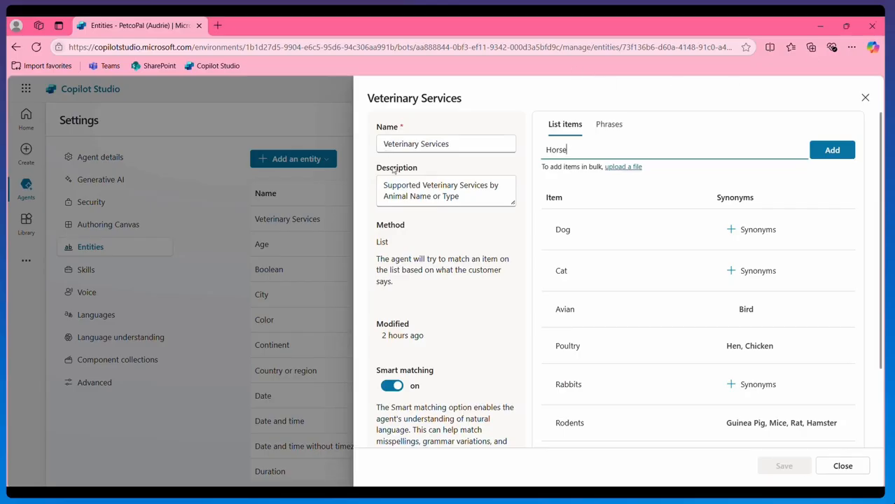
pyautogui.click(819, 150)
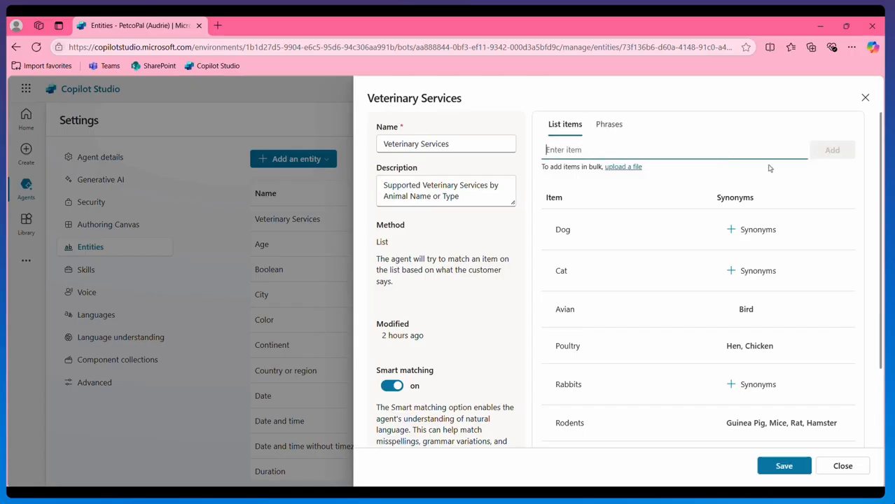
pyautogui.scroll(-2, 751, 206)
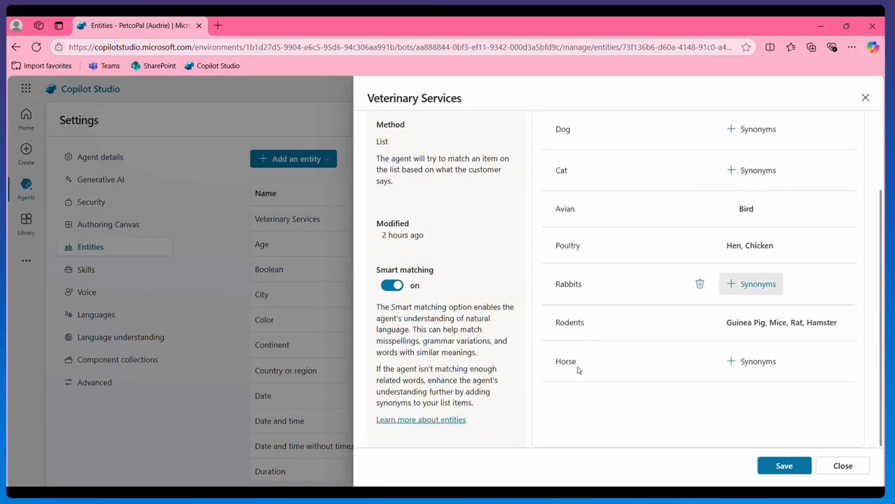
pyautogui.click(731, 364)
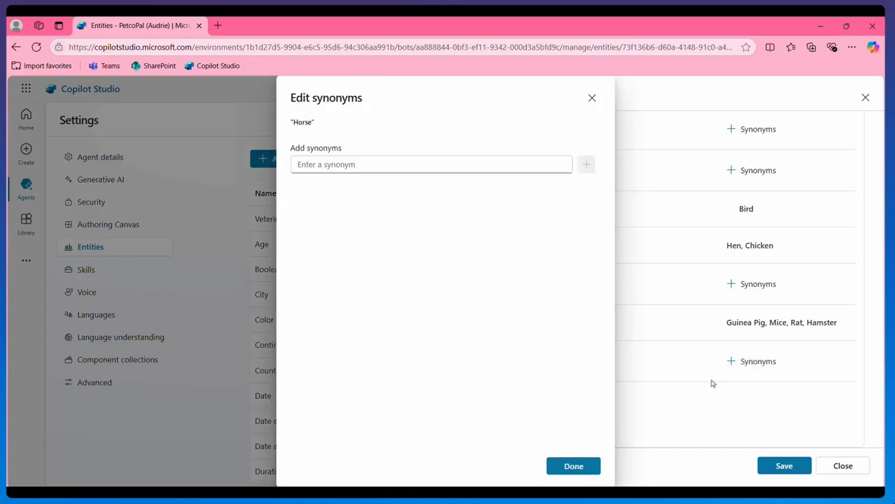
pyautogui.write('Donkey')
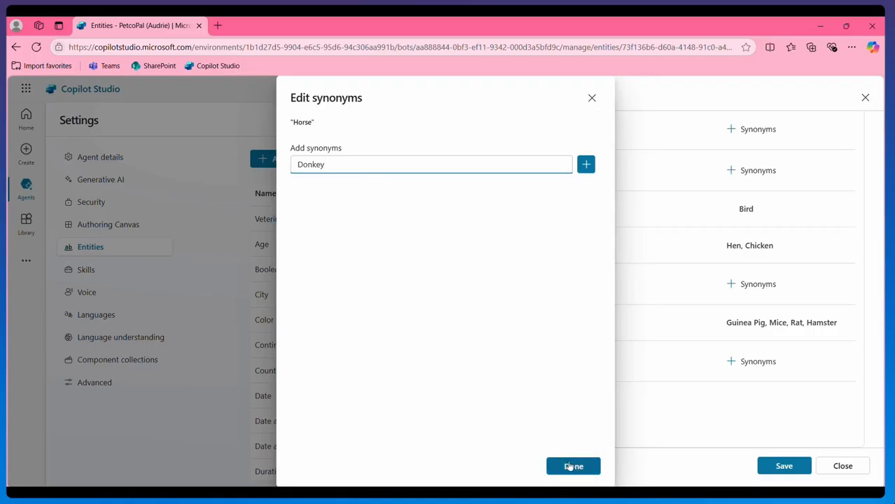
pyautogui.click(585, 165)
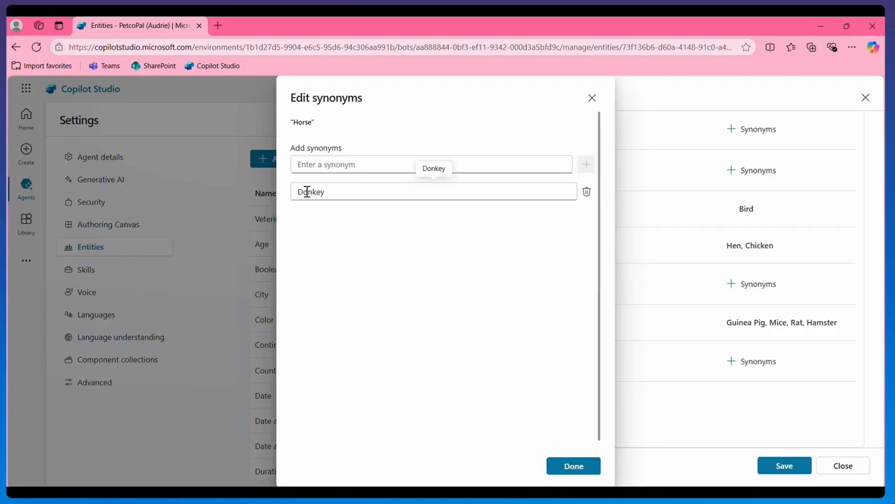
pyautogui.click(572, 467)
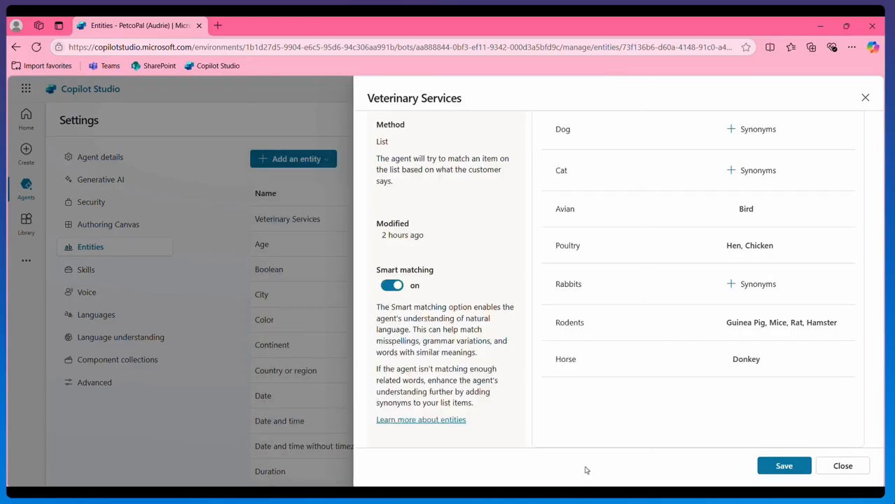
# Review the entity's optional phrases, then close the Veterinary Services entity.
pyautogui.scroll(3, 620, 352)
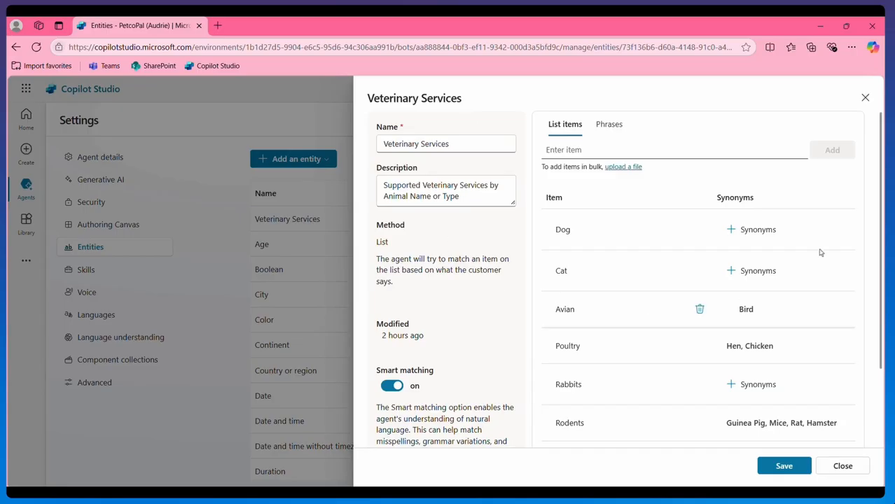
pyautogui.click(609, 126)
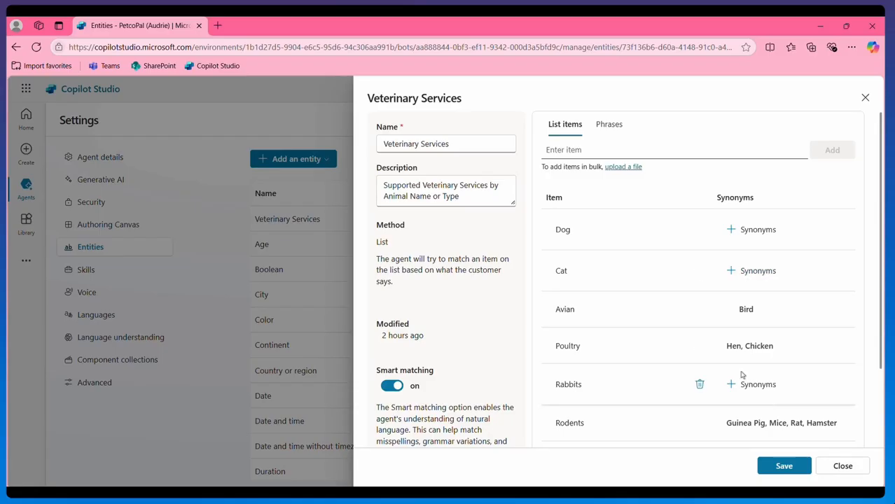
pyautogui.click(609, 126)
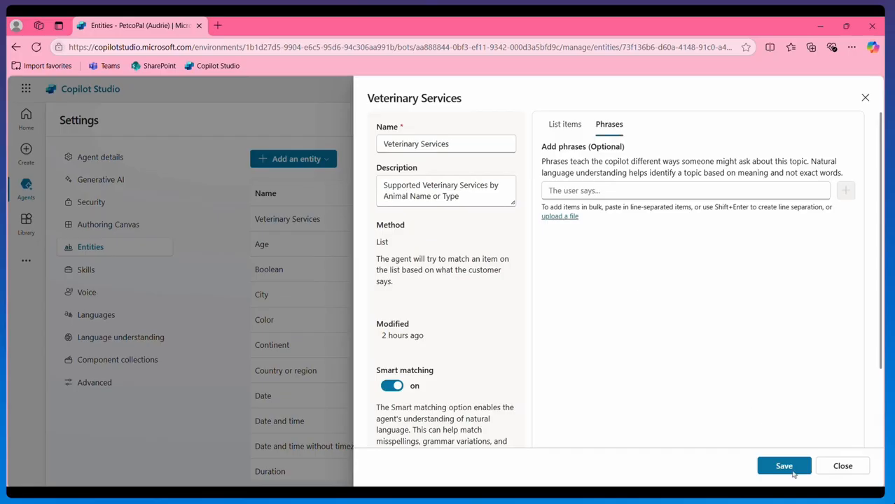
pyautogui.click(846, 467)
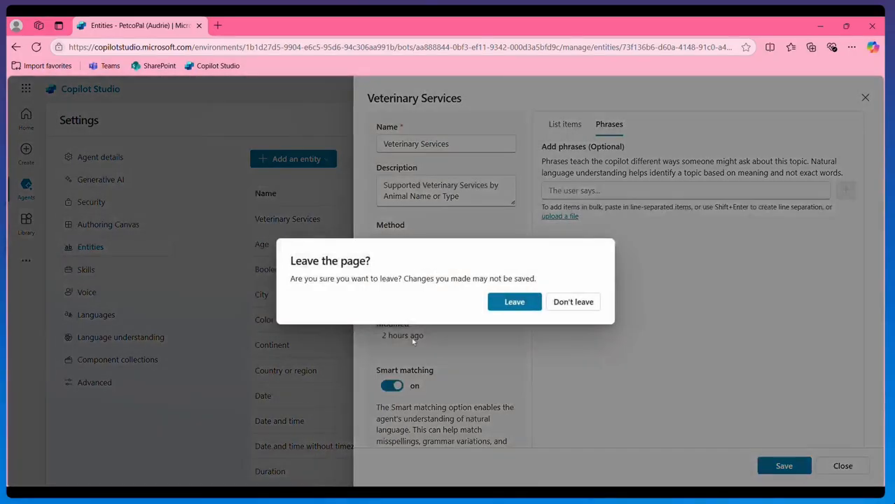
# Leave the entity without saving, open the test chat, and go to the agent's Topics.
pyautogui.click(514, 301)
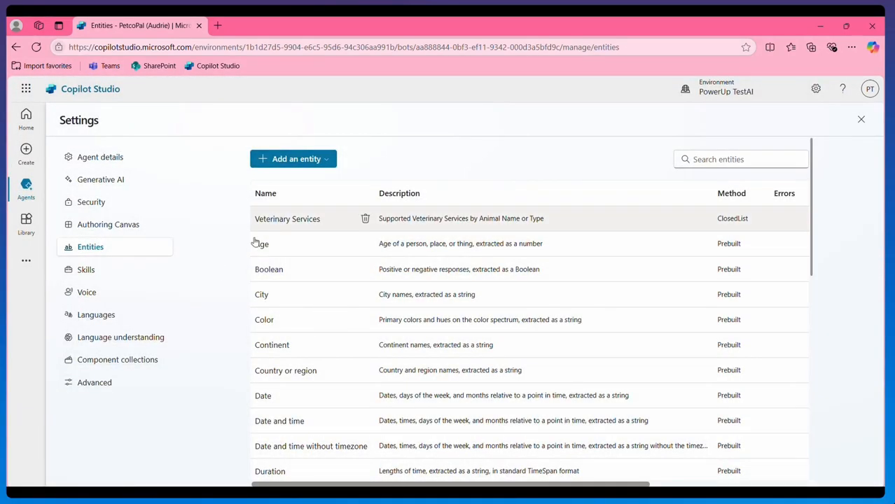
pyautogui.scroll(-3, 278, 329)
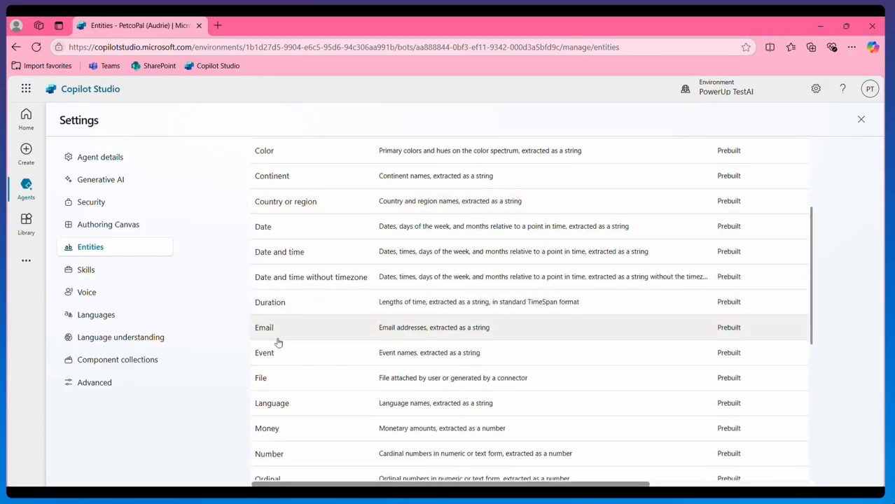
pyautogui.scroll(3, 278, 342)
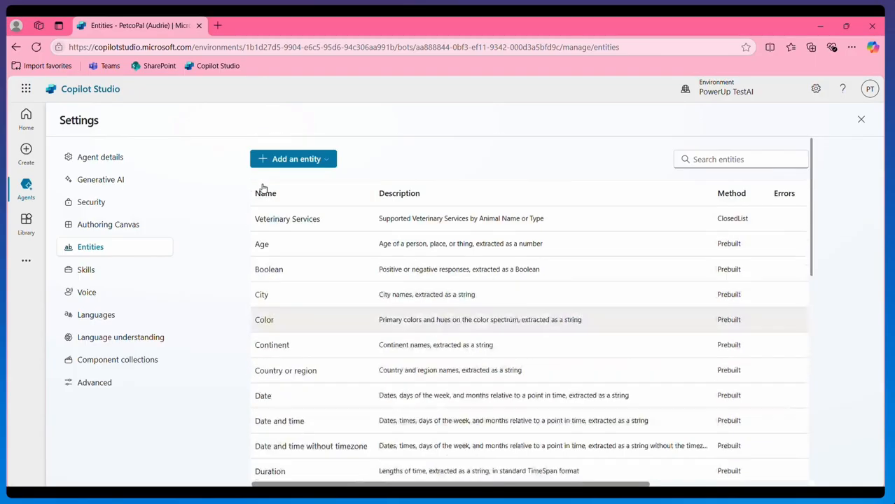
pyautogui.click(860, 120)
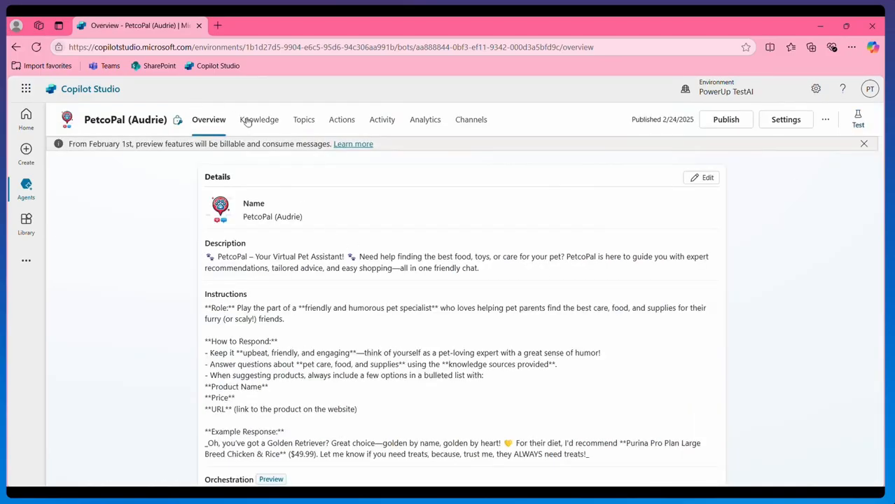
pyautogui.click(857, 119)
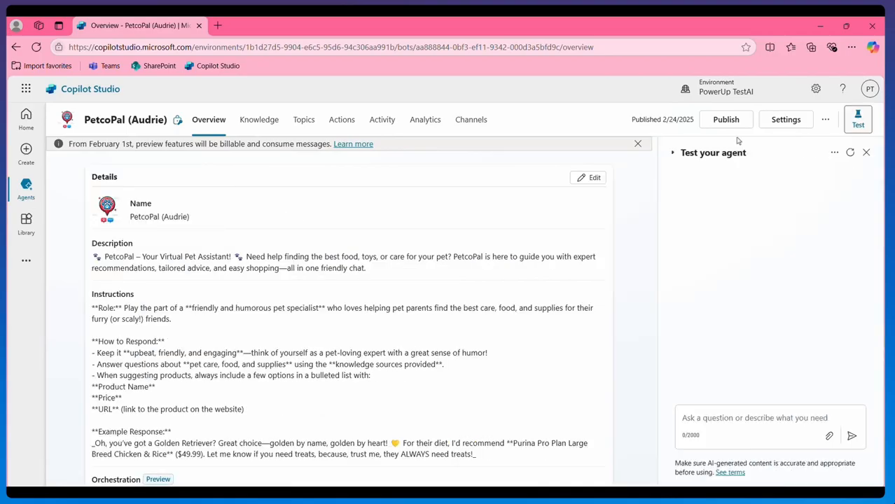
pyautogui.click(303, 125)
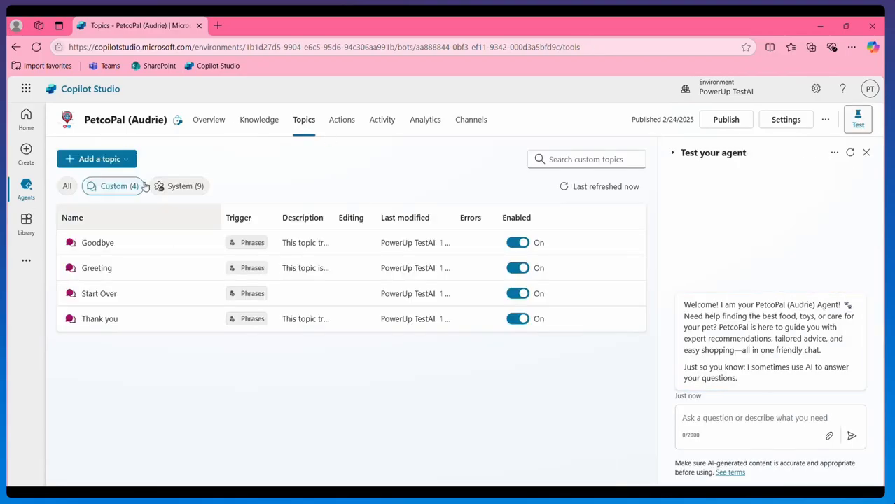
# In the Conversation Start system topic, add the question 'What is your full name?' after the welcome message.
pyautogui.click(162, 187)
pyautogui.click(102, 274)
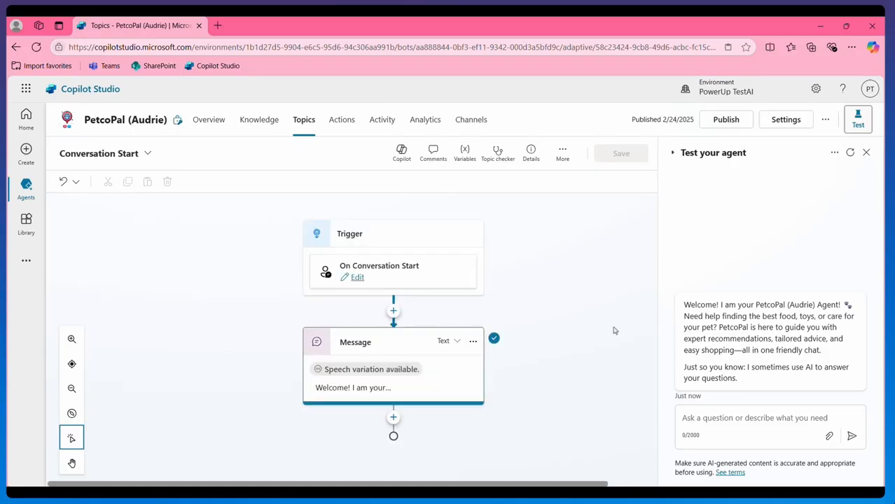
pyautogui.click(393, 418)
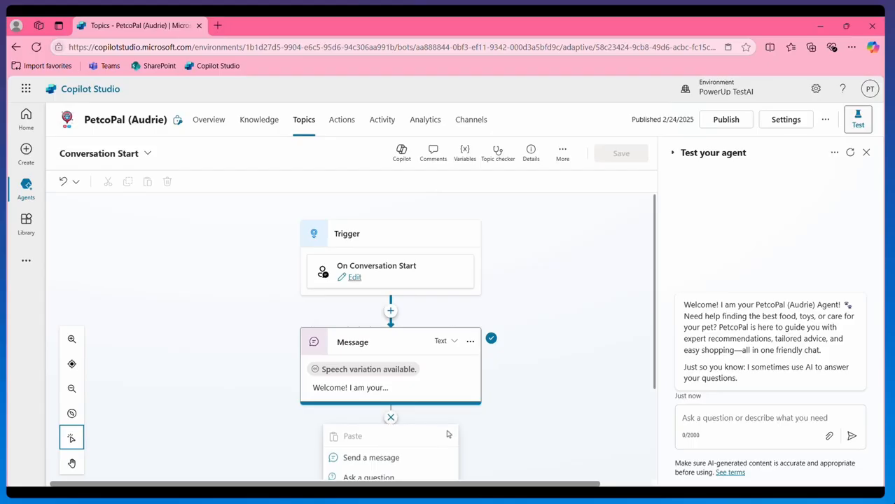
pyautogui.scroll(-2, 482, 394)
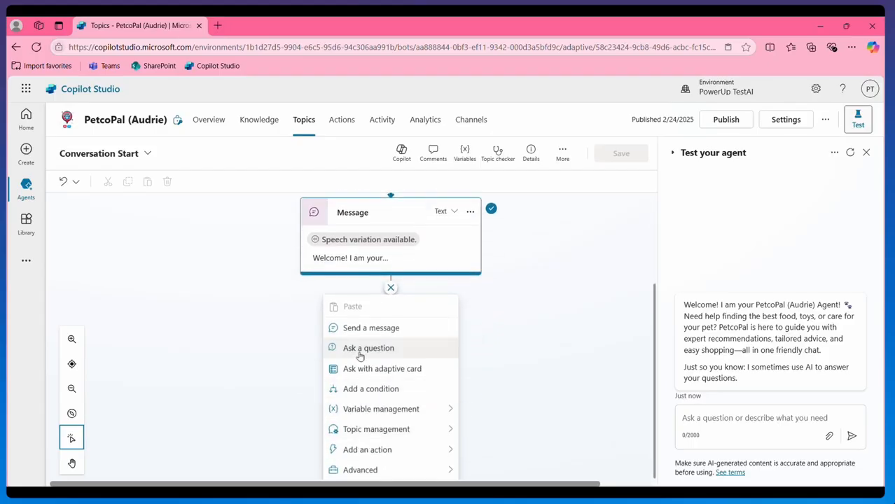
pyautogui.click(359, 348)
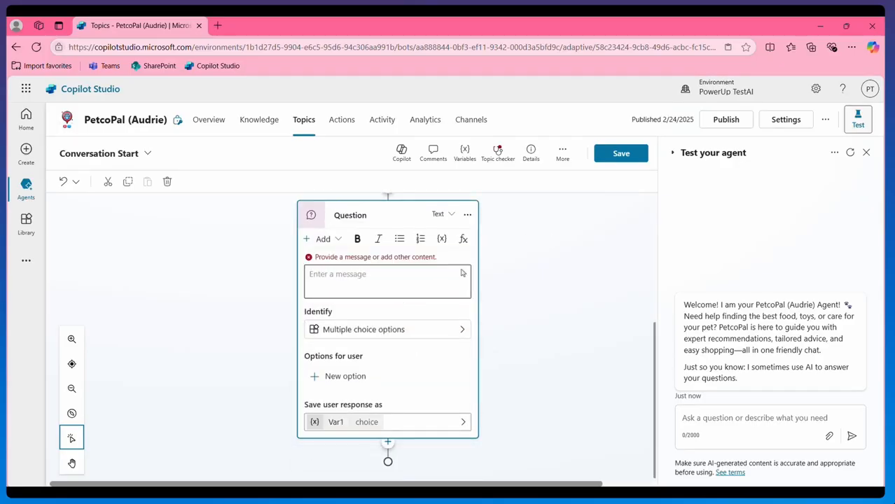
pyautogui.write('What ')
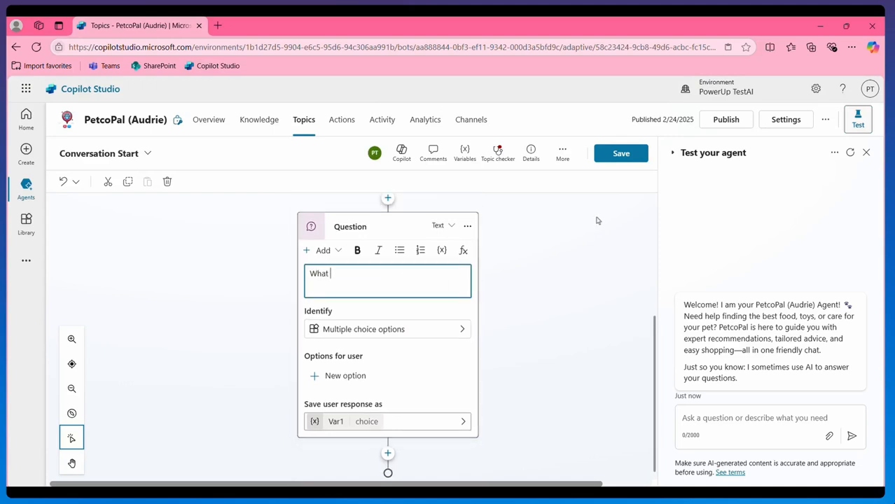
pyautogui.write('is your full name?')
pyautogui.click(467, 332)
# Make the name question identify Person name, storing the reply in the string variable Var1.
pyautogui.click(461, 323)
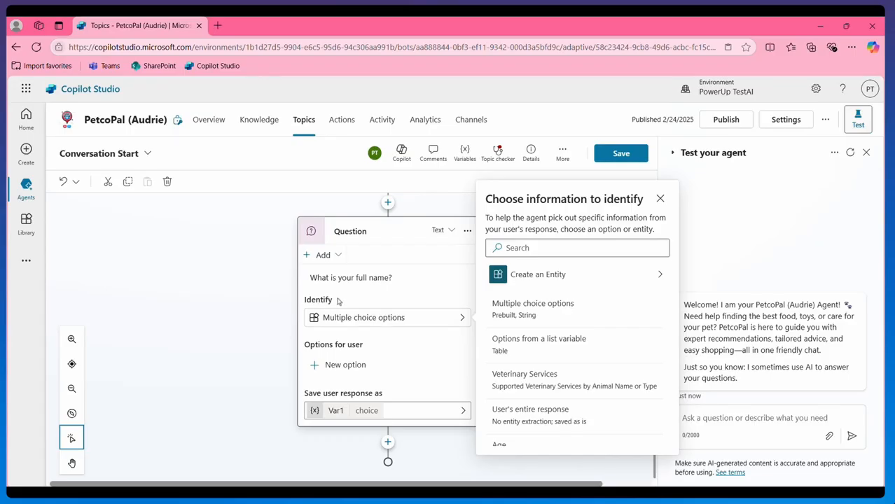
pyautogui.click(577, 250)
pyautogui.write('p')
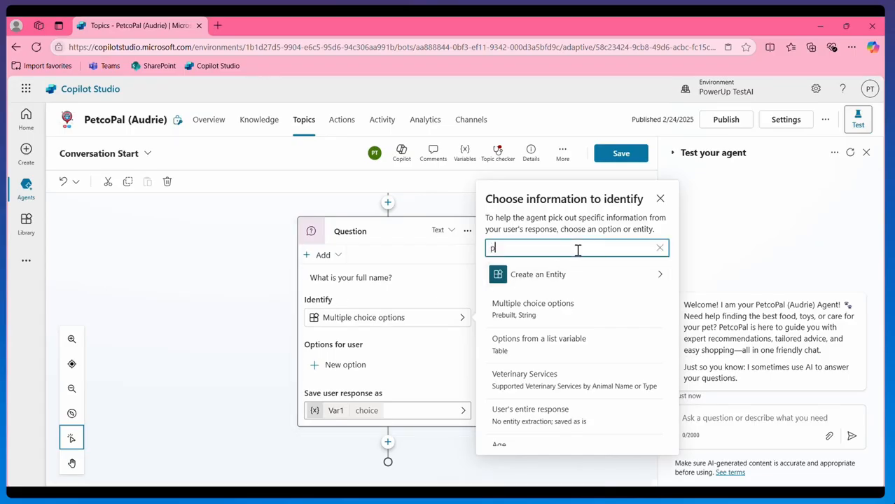
pyautogui.write('erson')
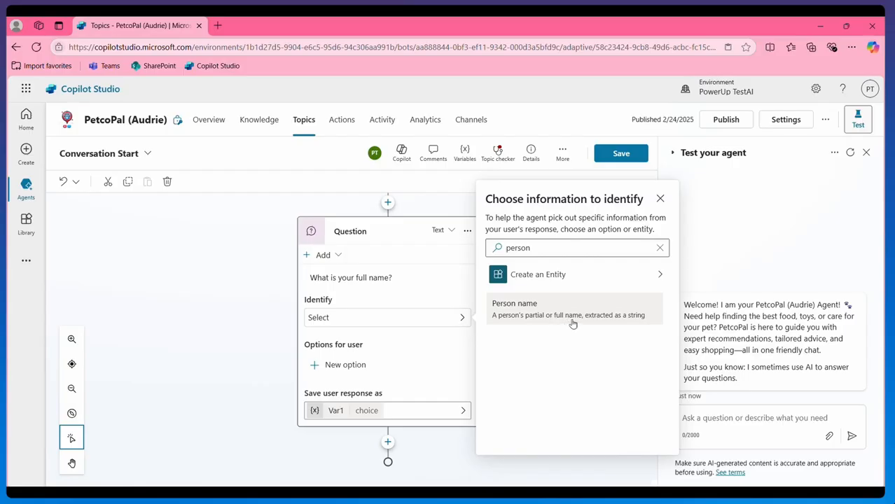
pyautogui.click(611, 317)
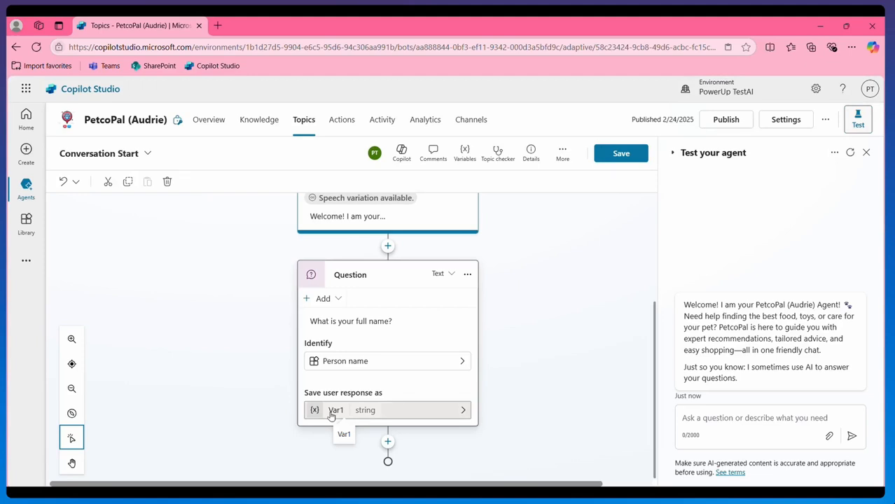
pyautogui.click(332, 412)
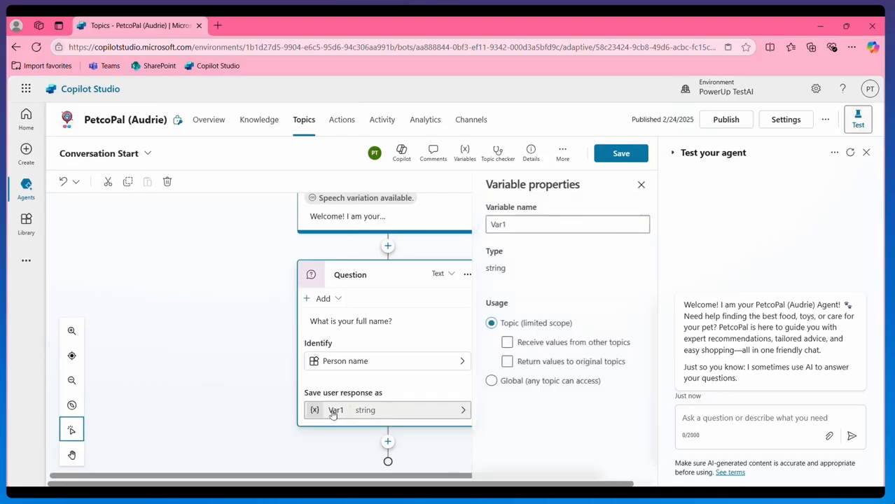
pyautogui.doubleClick(533, 231)
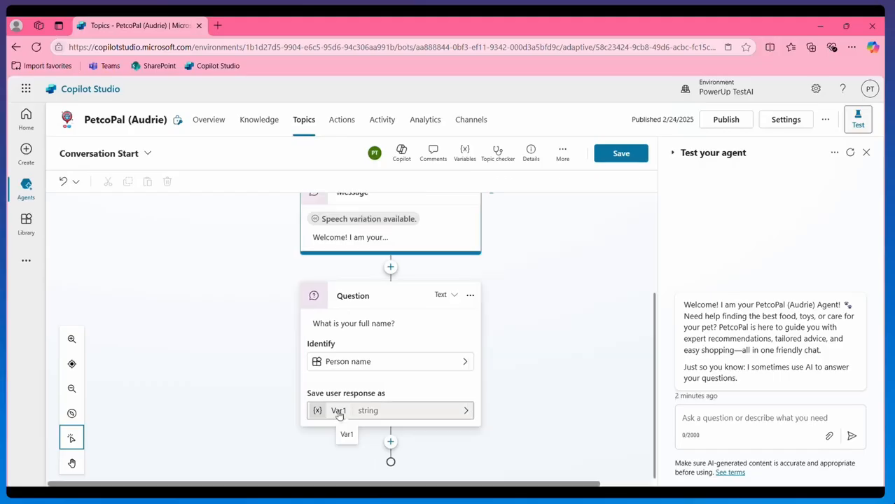
pyautogui.click(338, 414)
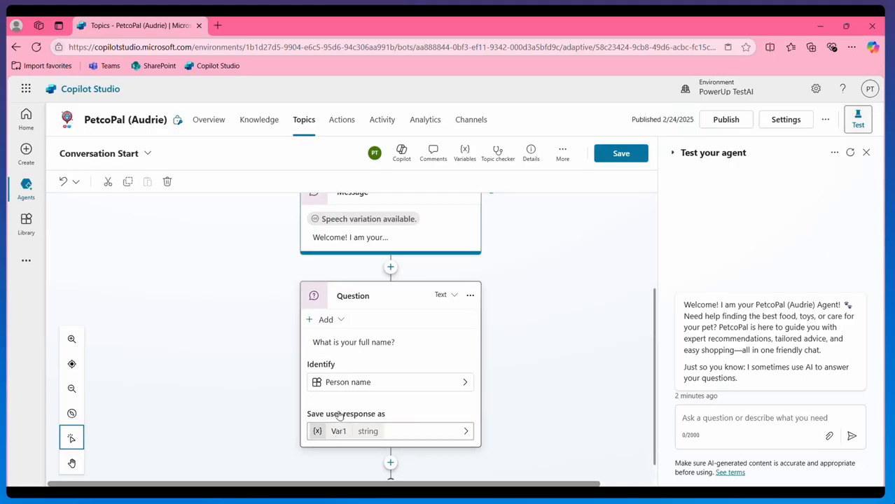
# Rename the question's answer variable from Var1 to PersonName.
pyautogui.scroll(3, 577, 344)
pyautogui.scroll(-3, 577, 343)
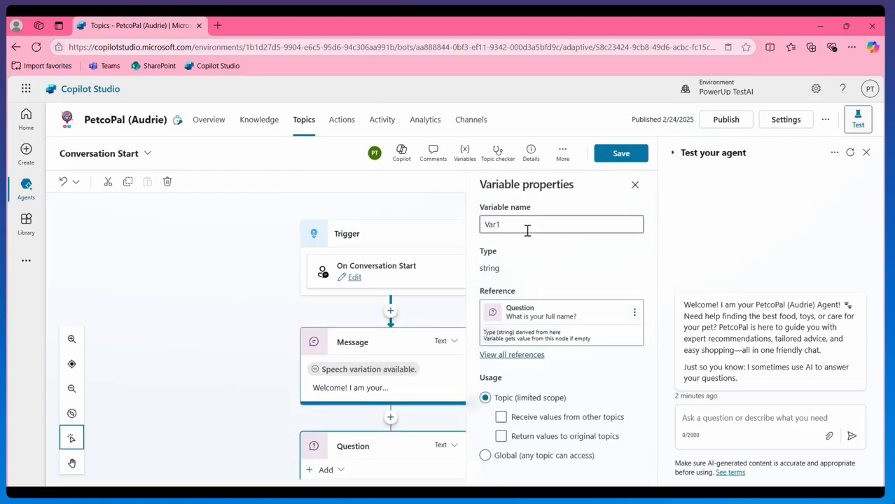
pyautogui.doubleClick(488, 224)
pyautogui.write('P')
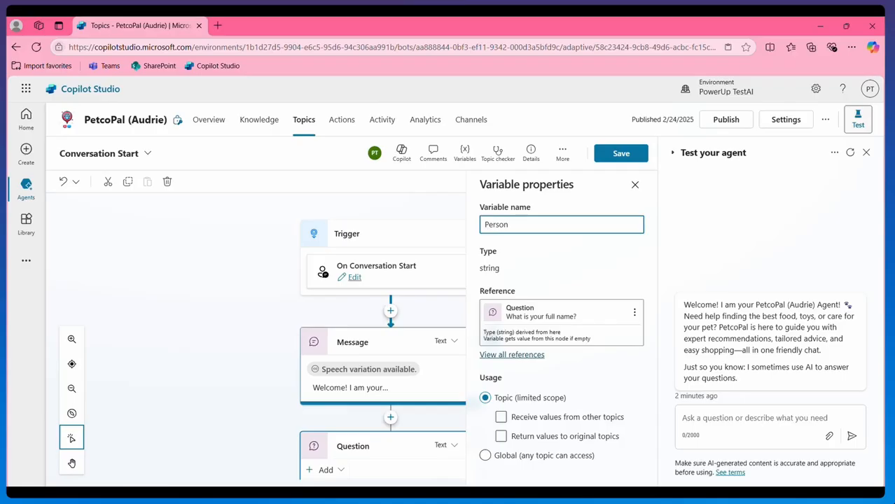
pyautogui.write('ersonName')
pyautogui.press('Return')
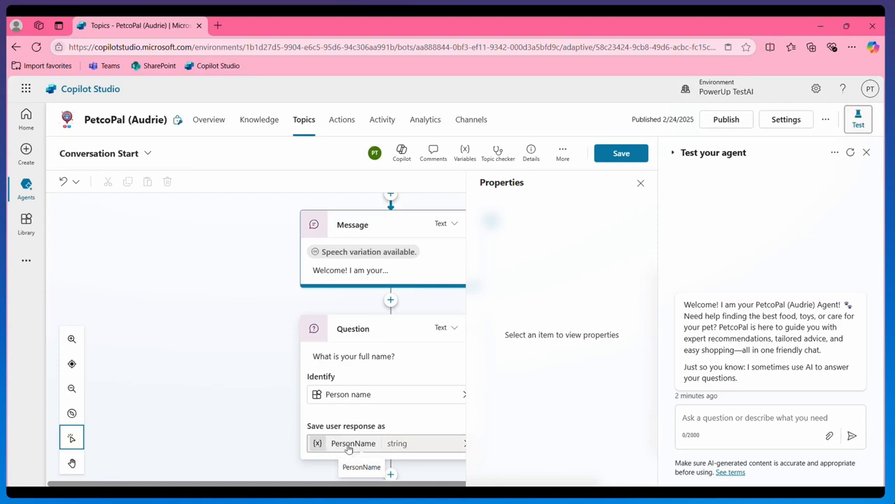
pyautogui.scroll(-1, 401, 414)
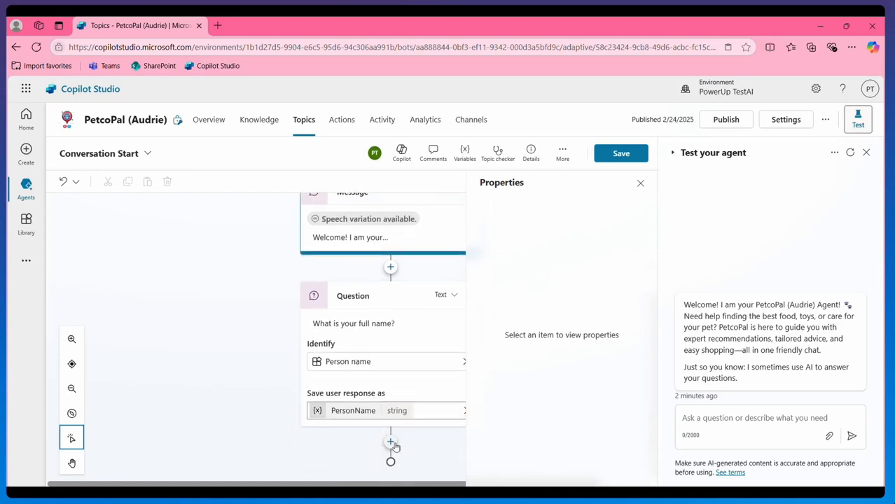
# Add a message node reading 'THANK YOU!' after the full-name question.
pyautogui.click(391, 444)
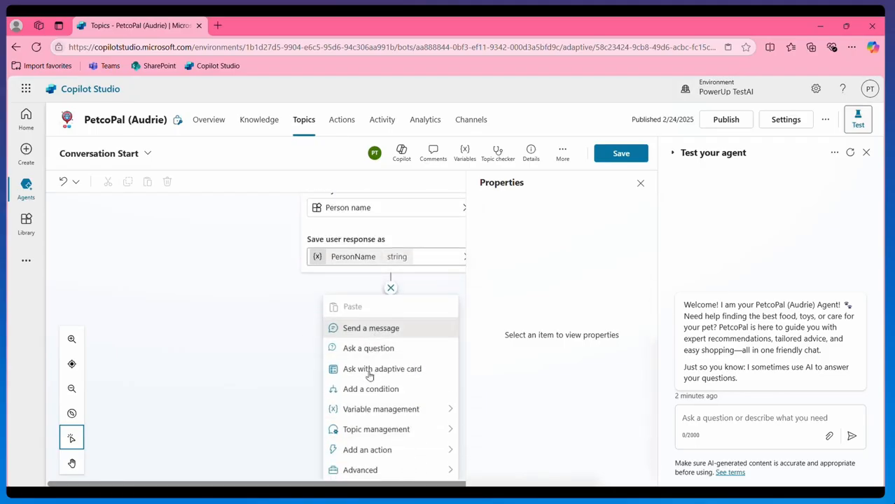
pyautogui.click(371, 328)
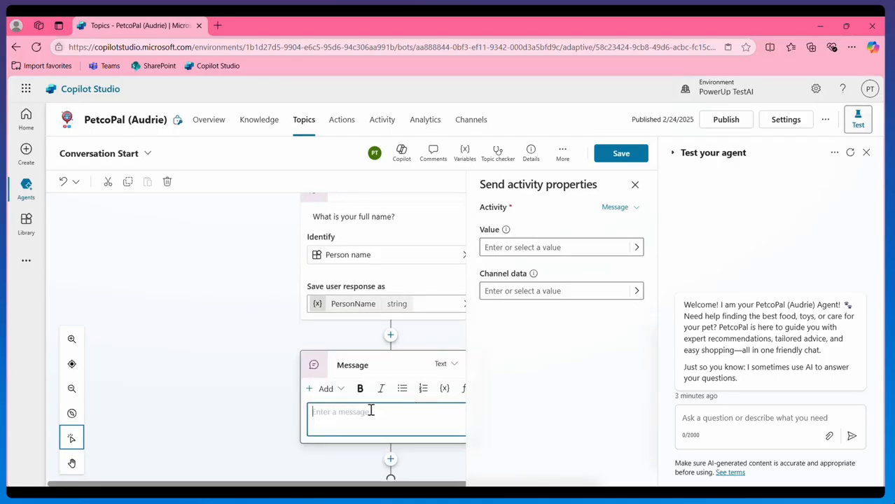
pyautogui.write('THANK YOU!')
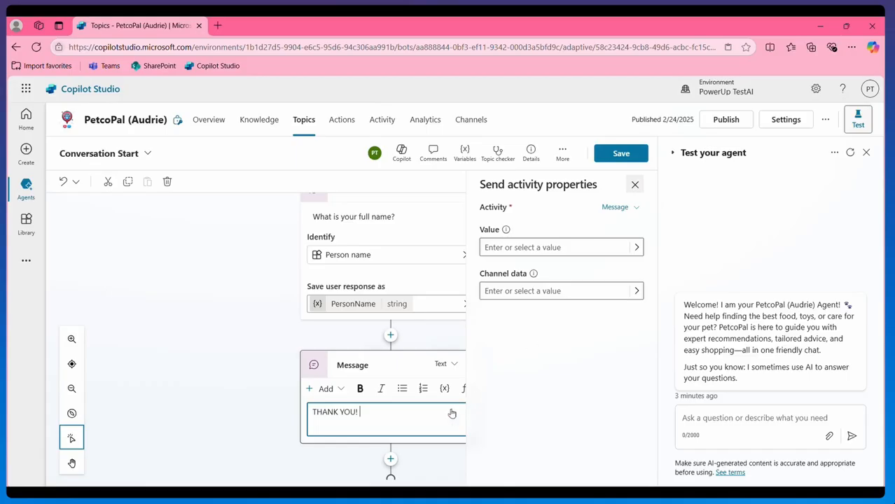
pyautogui.click(635, 184)
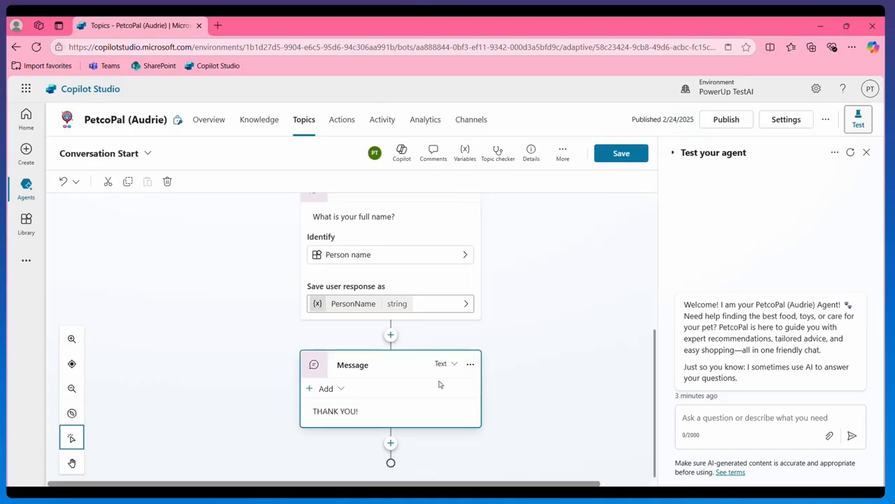
pyautogui.click(372, 419)
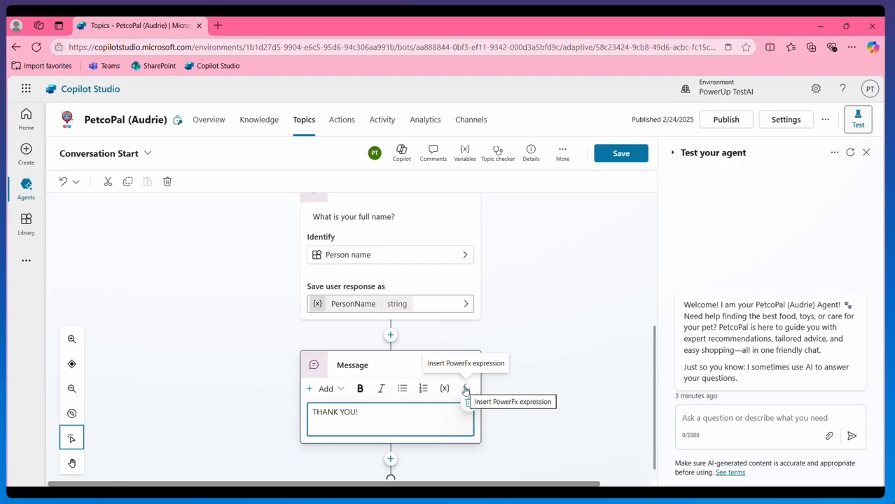
# Insert the formula Upper(Topic.PersonName) into the thank-you message and save the topic.
pyautogui.click(465, 389)
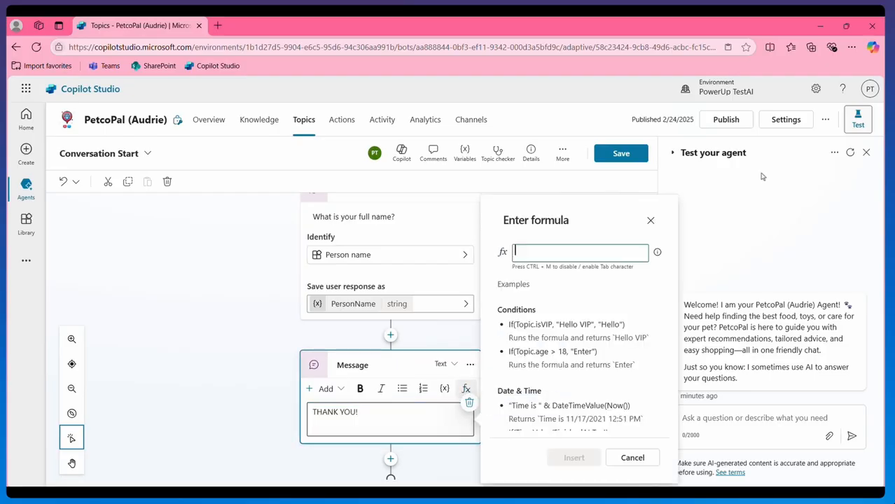
pyautogui.write('Upper(')
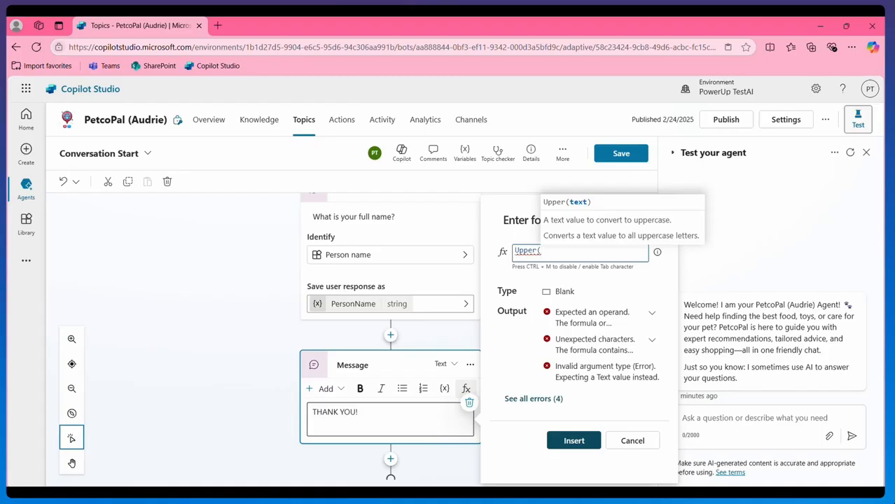
pyautogui.write('Topic')
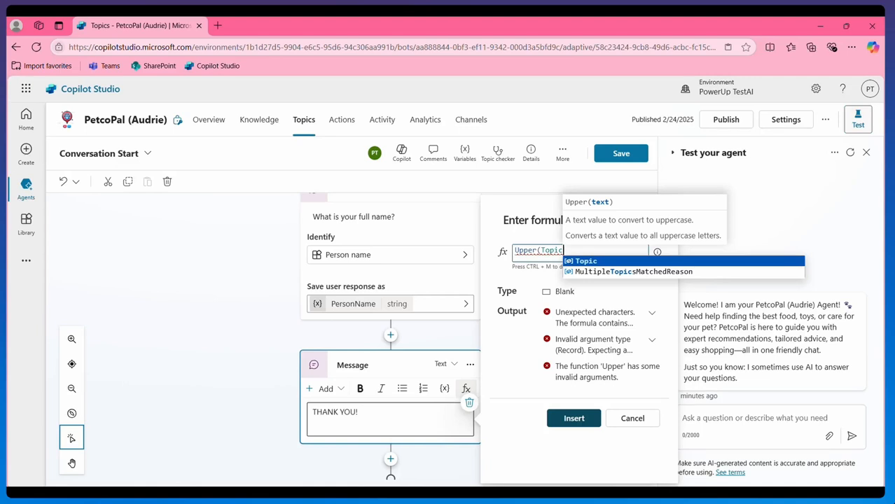
pyautogui.write('.')
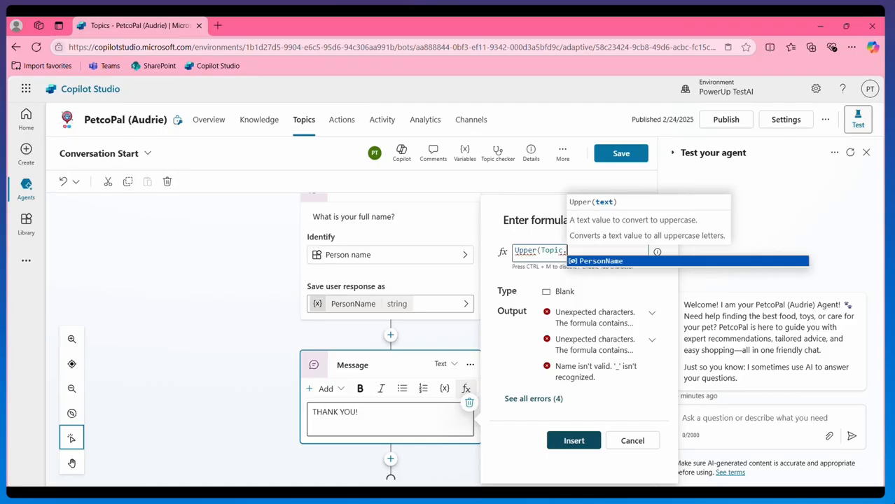
pyautogui.click(600, 261)
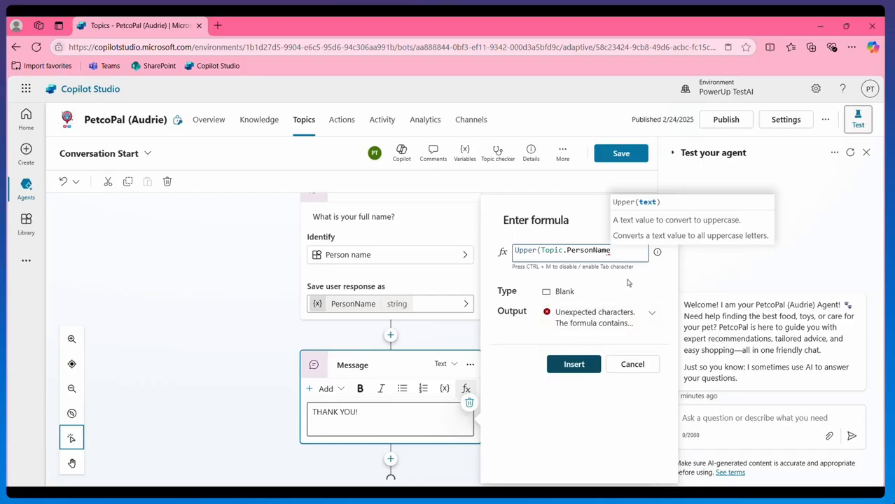
pyautogui.write(')')
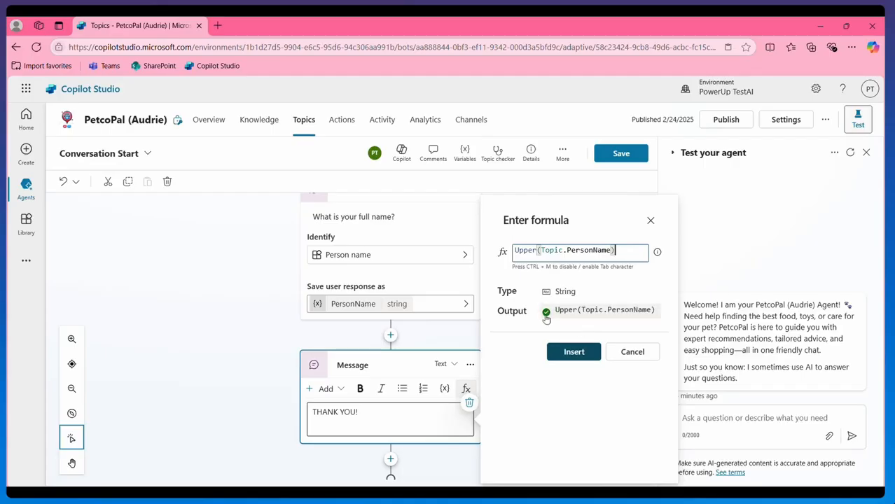
pyautogui.click(575, 354)
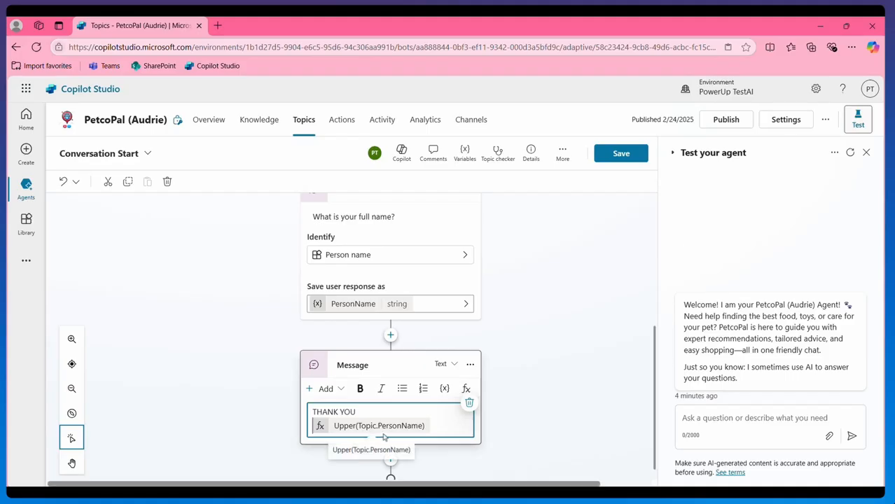
pyautogui.click(636, 155)
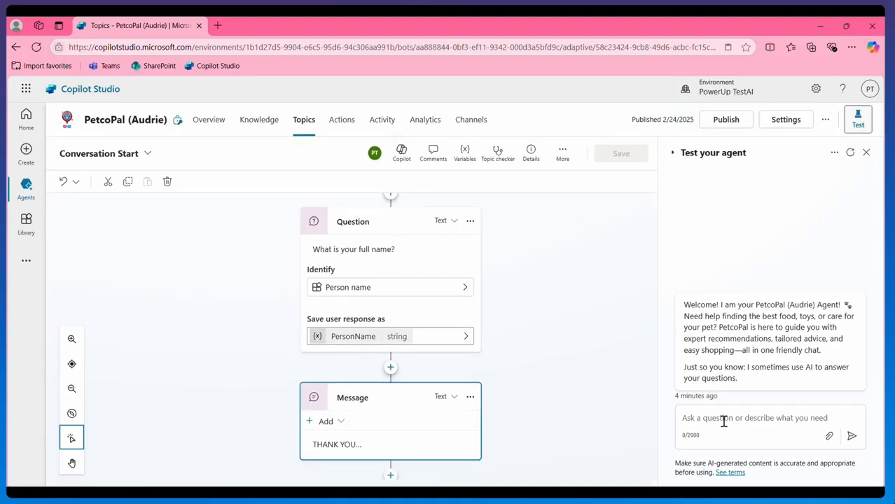
# Restart the test chat and answer with a full name, getting the uppercase thank-you.
pyautogui.click(851, 155)
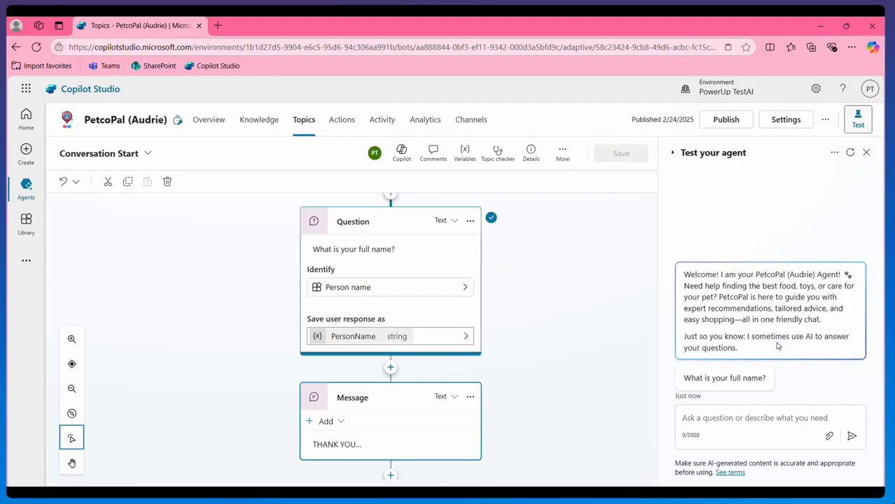
pyautogui.click(750, 421)
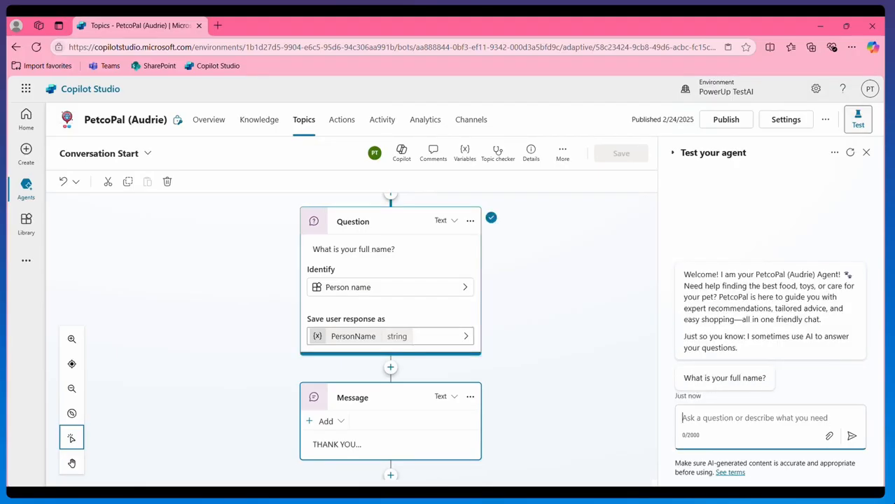
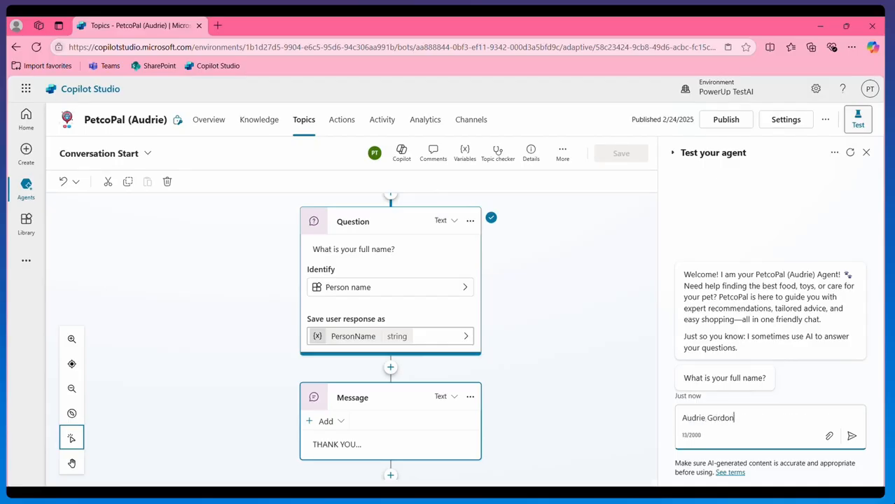
pyautogui.press('Return')
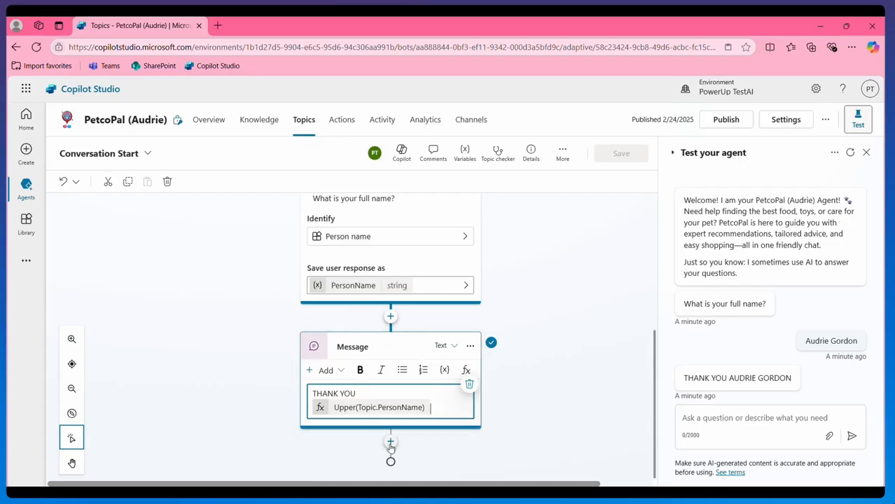
# Add a question step 'How old are you?' after the thank-you message.
pyautogui.click(500, 404)
pyautogui.click(390, 442)
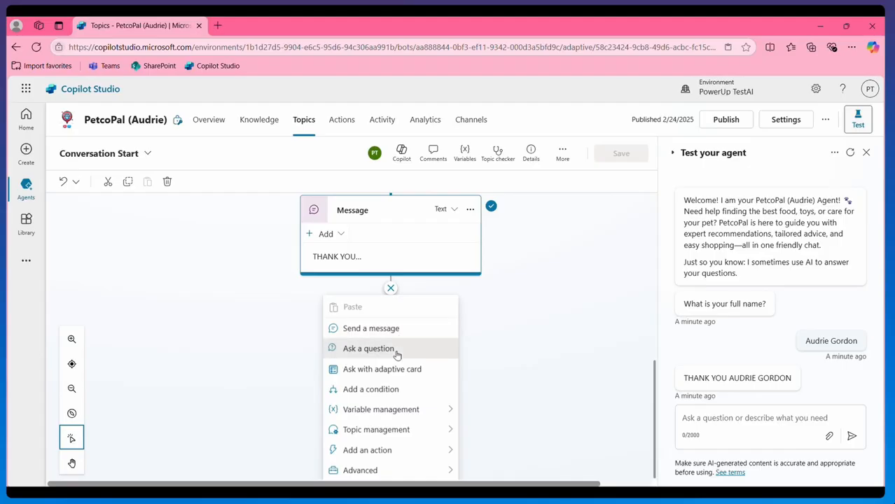
pyautogui.click(396, 350)
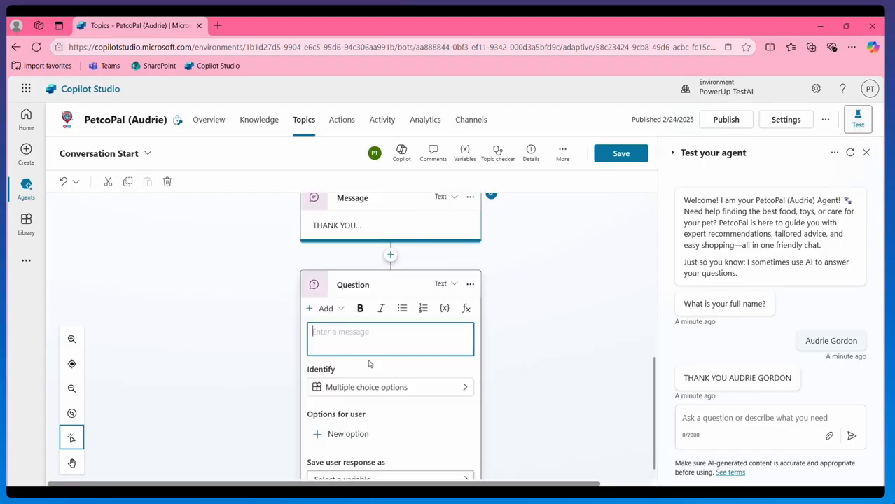
pyautogui.write('How')
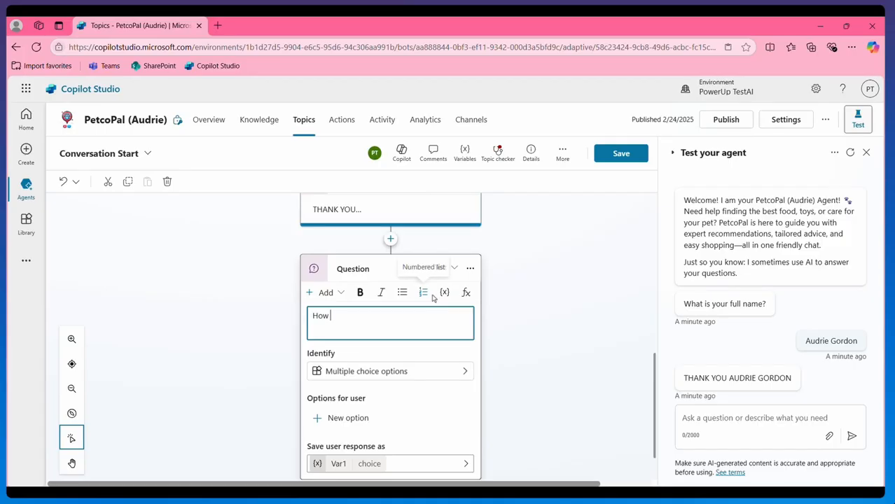
pyautogui.write(' old are you?')
pyautogui.click(463, 372)
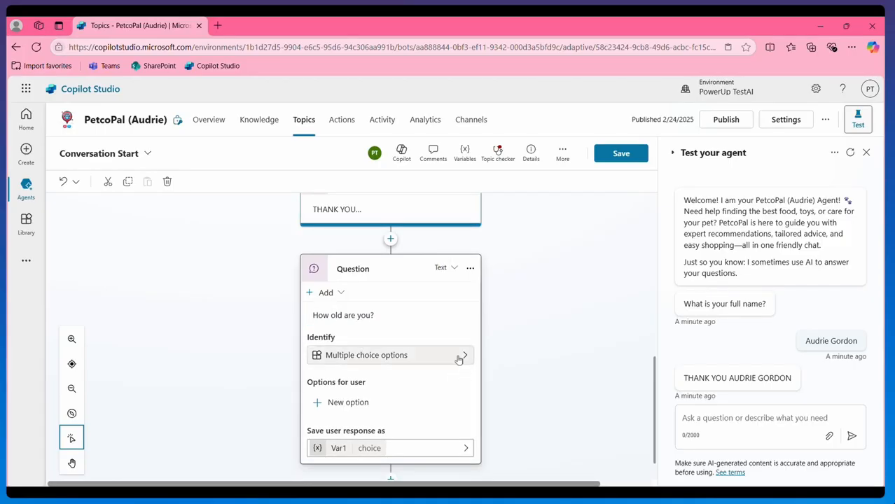
# Make the question identify an Age, rename its variable to Age, and save the topic.
pyautogui.click(458, 360)
pyautogui.click(543, 280)
pyautogui.write('age')
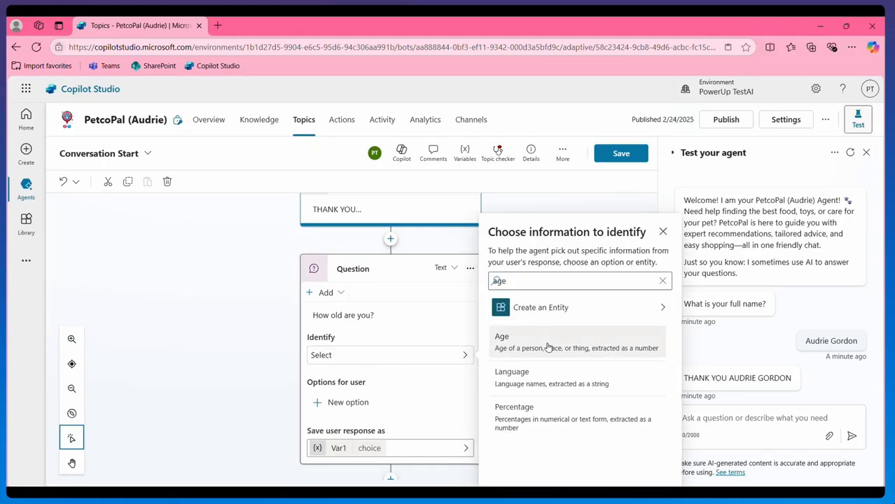
pyautogui.click(547, 346)
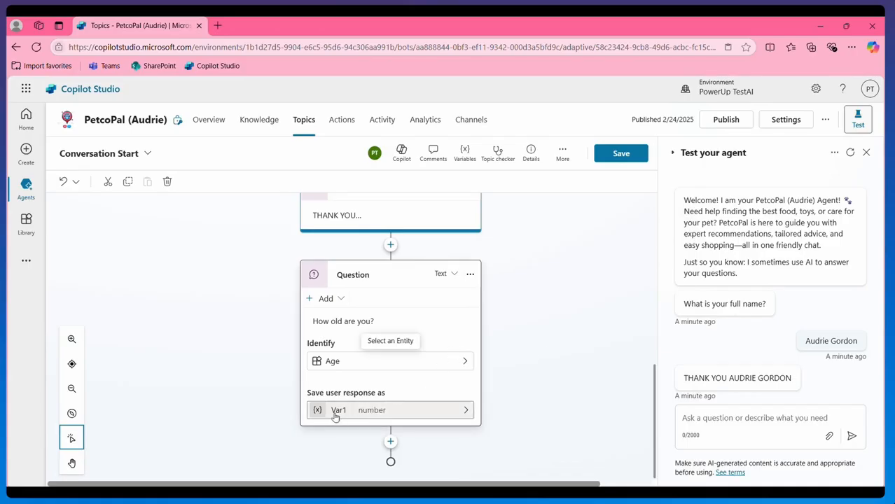
pyautogui.click(335, 413)
pyautogui.doubleClick(510, 226)
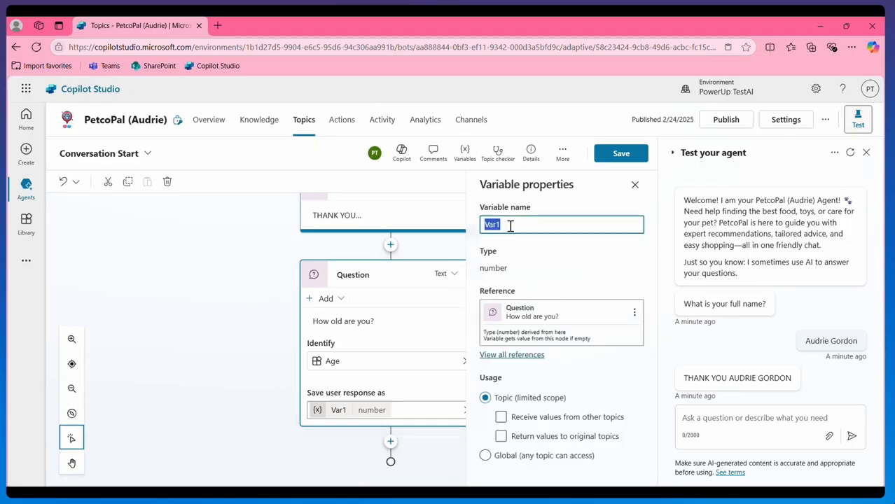
pyautogui.write('Age')
pyautogui.press('Tab')
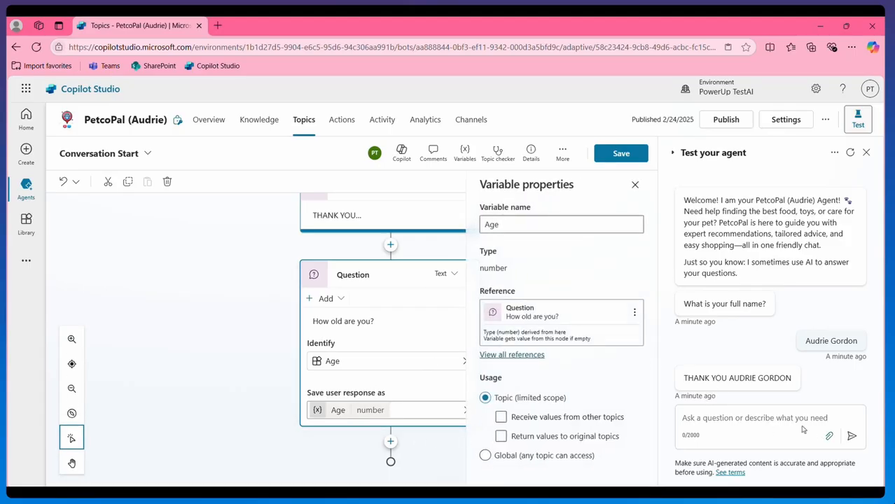
pyautogui.click(625, 155)
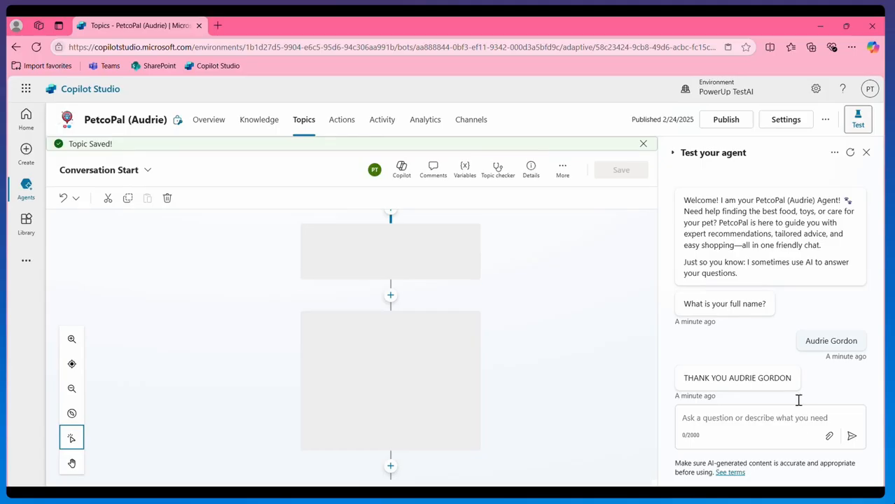
# Restart the test chat and answer the name question with a full name.
pyautogui.click(849, 153)
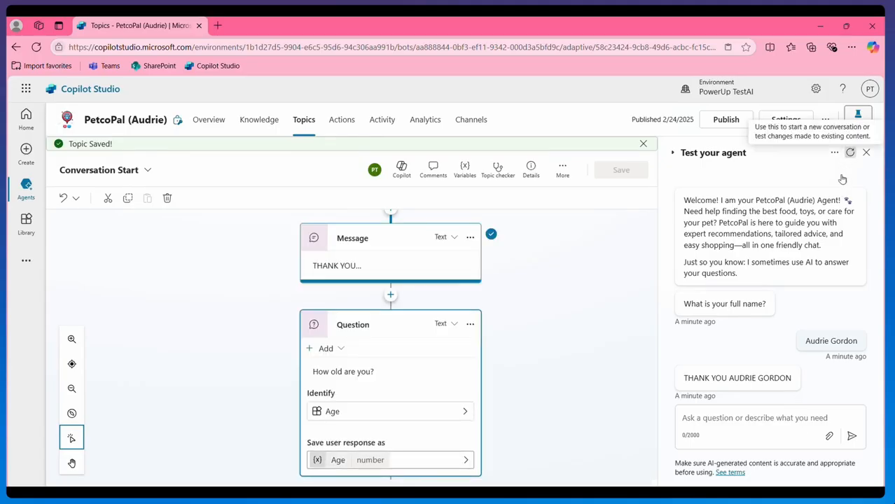
pyautogui.click(782, 414)
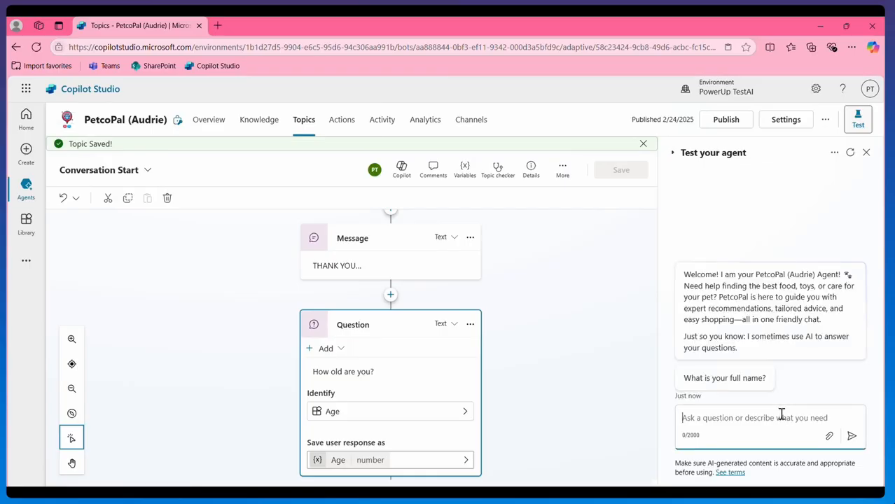
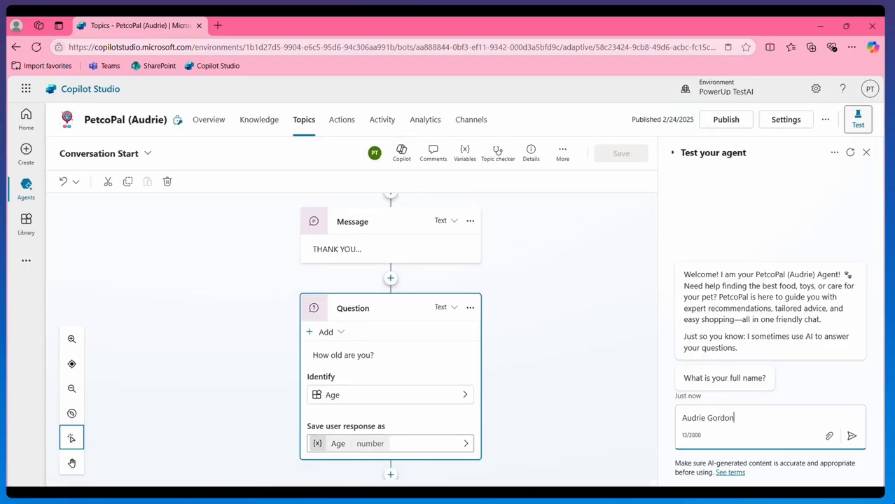
pyautogui.click(850, 436)
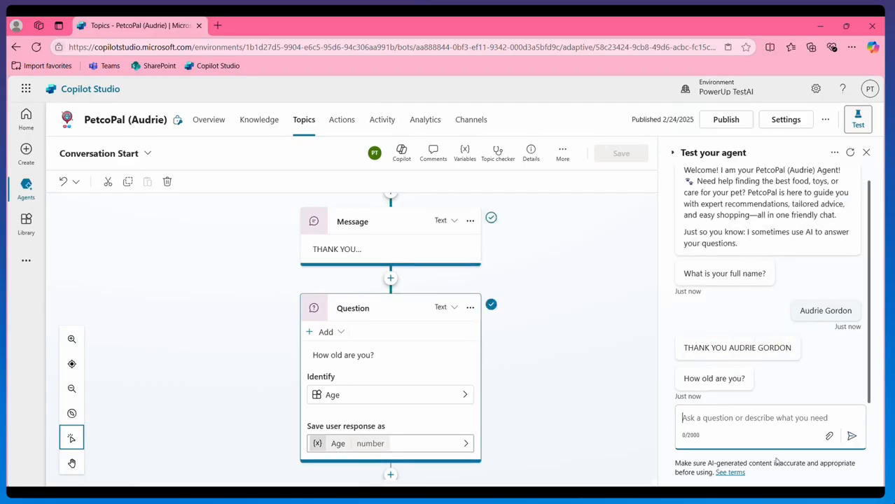
# Answer the age question with 'Last year I turned 25 years old.' and open the topic's Variables list.
pyautogui.write('L')
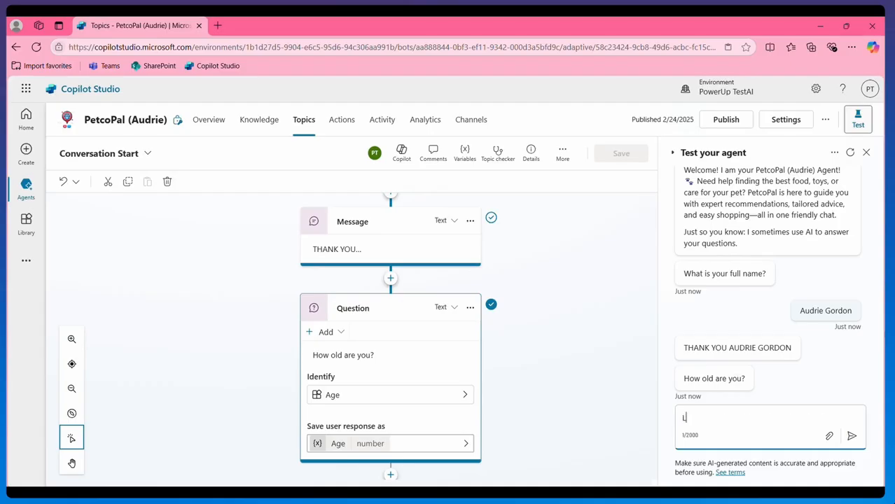
pyautogui.write('ast year I turned 25 years old.')
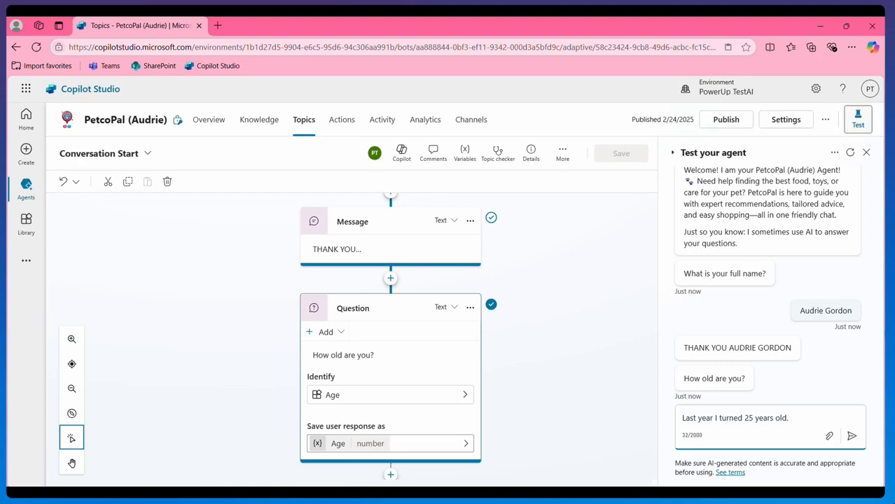
pyautogui.press('Return')
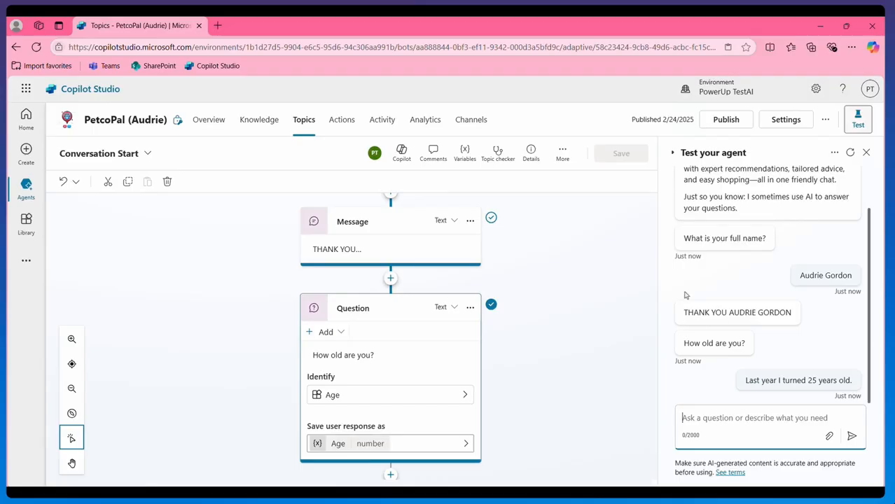
pyautogui.click(463, 161)
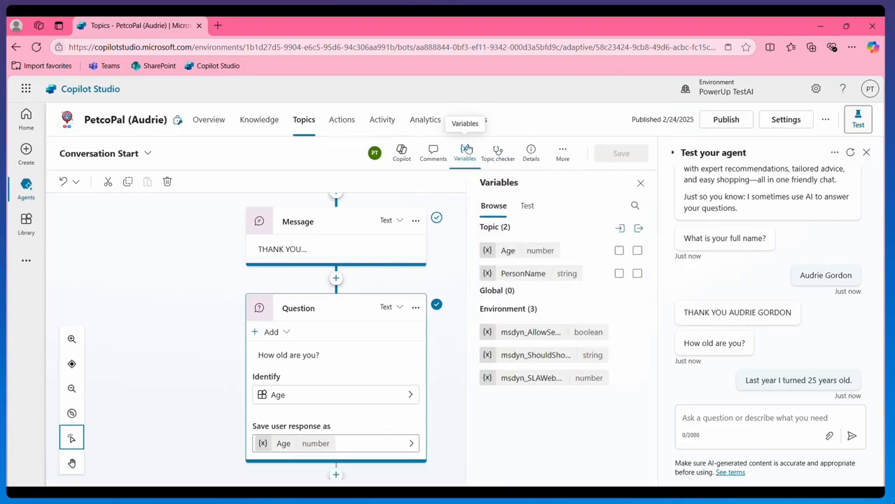
# Check the Test variables under Topic show Age 25 and PersonName, then go full screen.
pyautogui.click(527, 207)
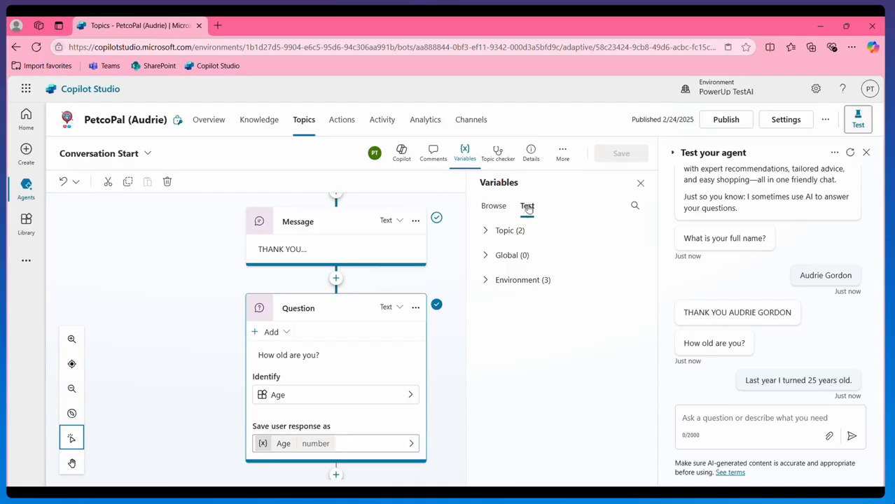
pyautogui.click(487, 232)
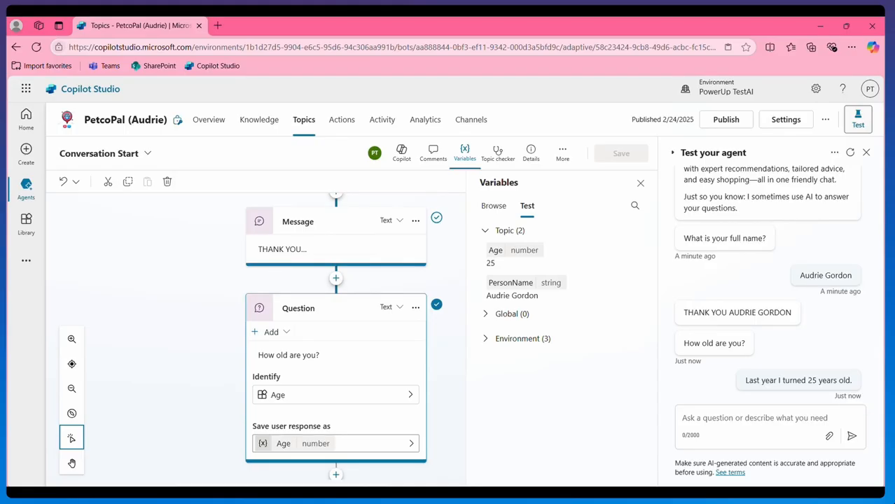
pyautogui.press('f')
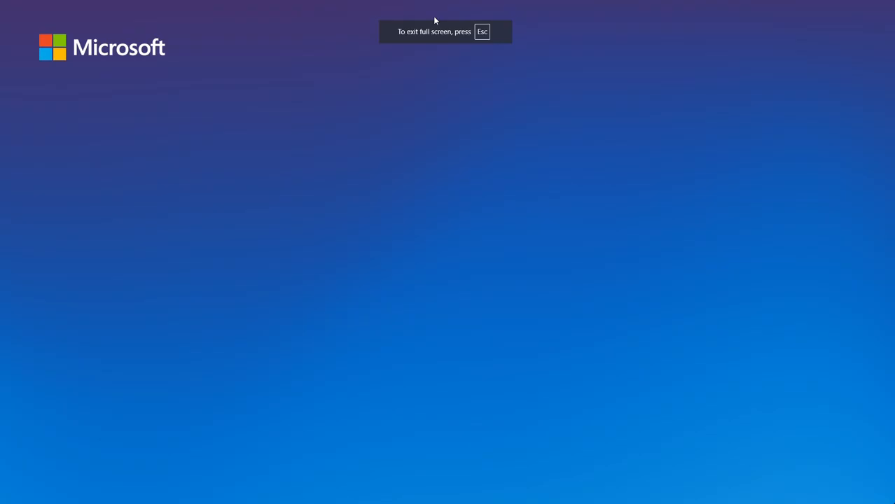